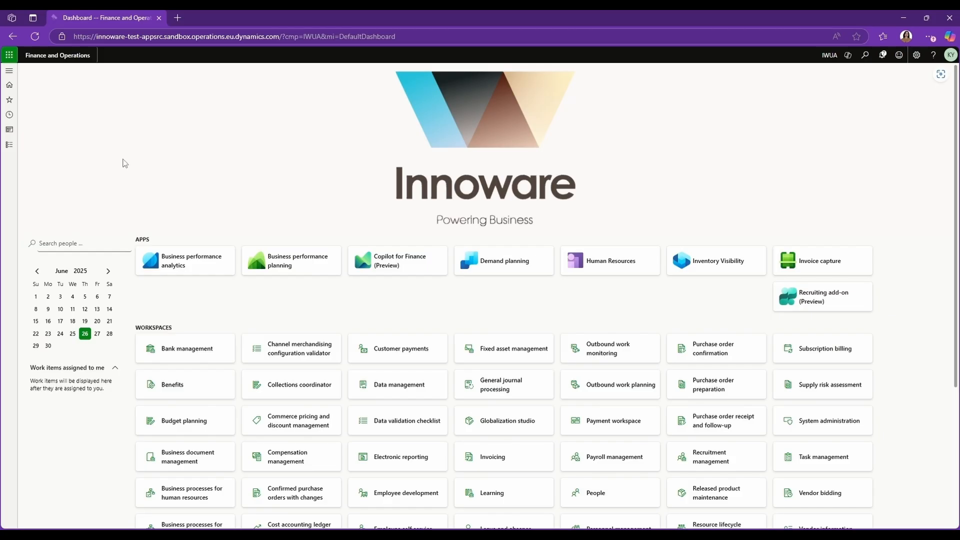
Step: Open the Global address book and filter the party list by the contact person's name
{"action": "left_click", "coordinate": [9, 144]}
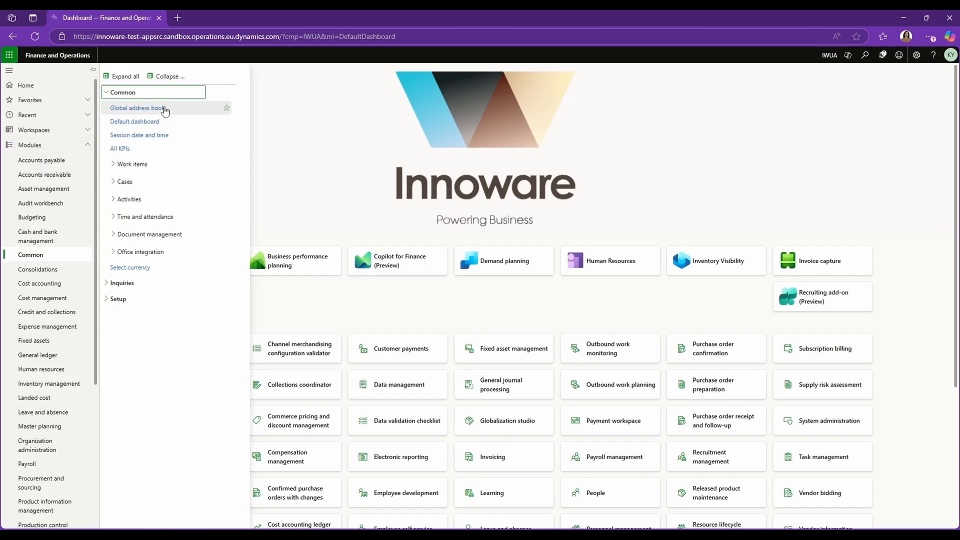
{"action": "left_click", "coordinate": [166, 109]}
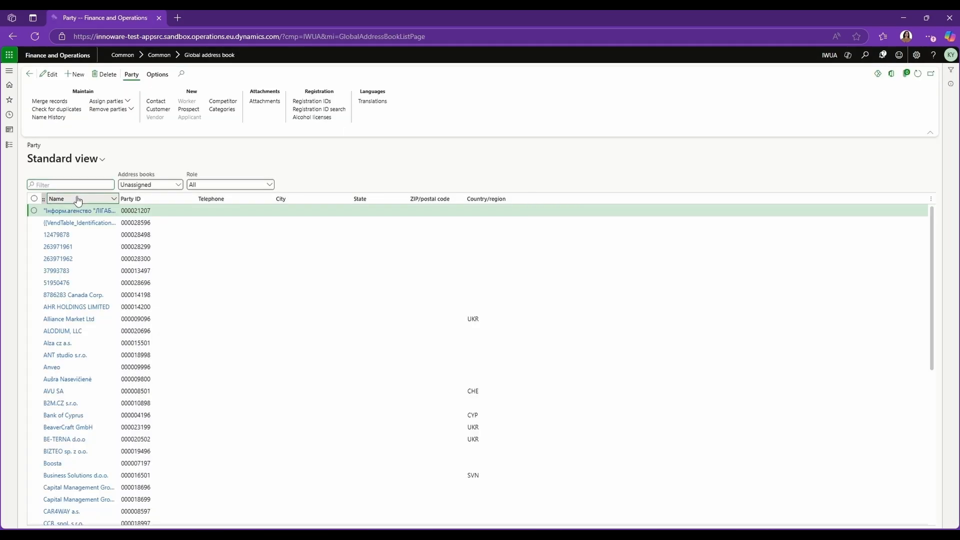
{"action": "left_click", "coordinate": [79, 199]}
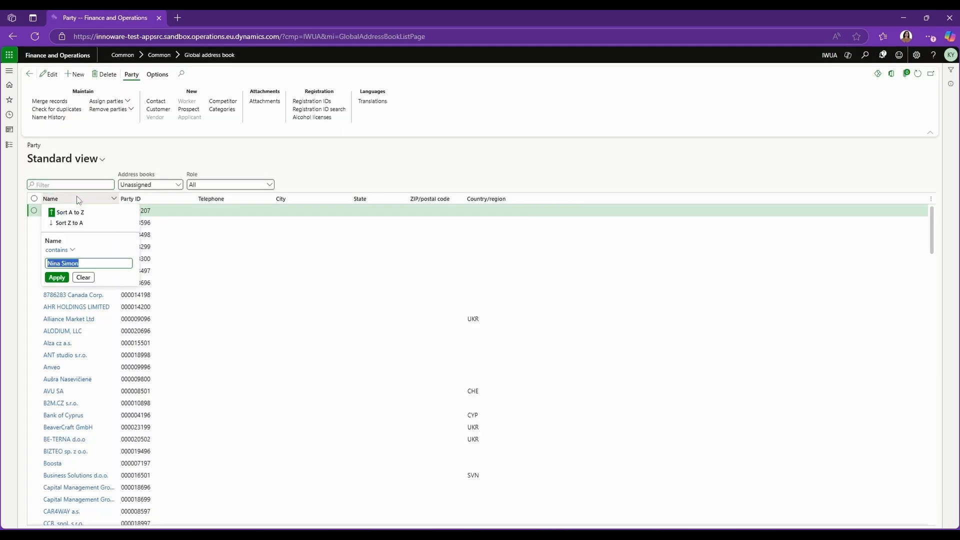
{"action": "key", "text": "Return"}
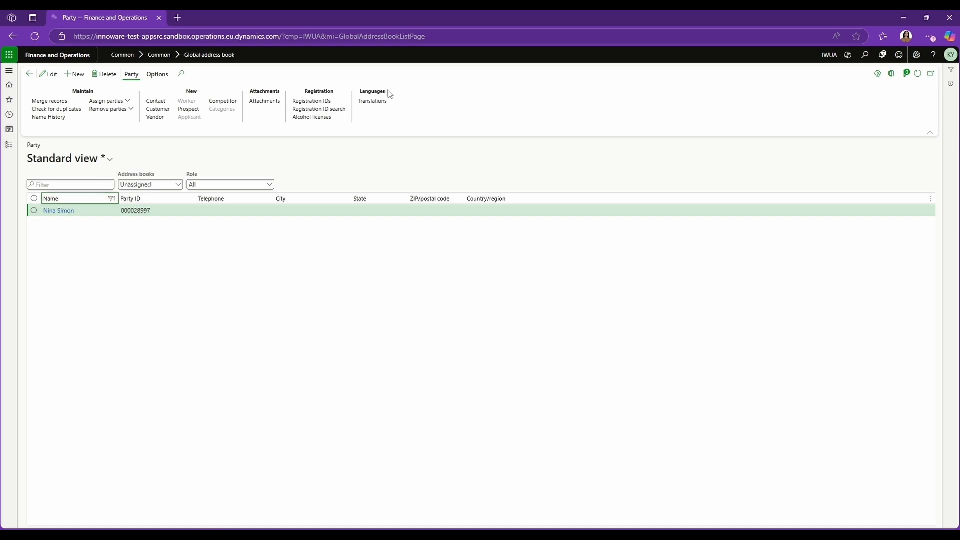
Step: Add a Ukrainian (uk) translation for the party's name, entering the person's name in Cyrillic
{"action": "left_click", "coordinate": [370, 102]}
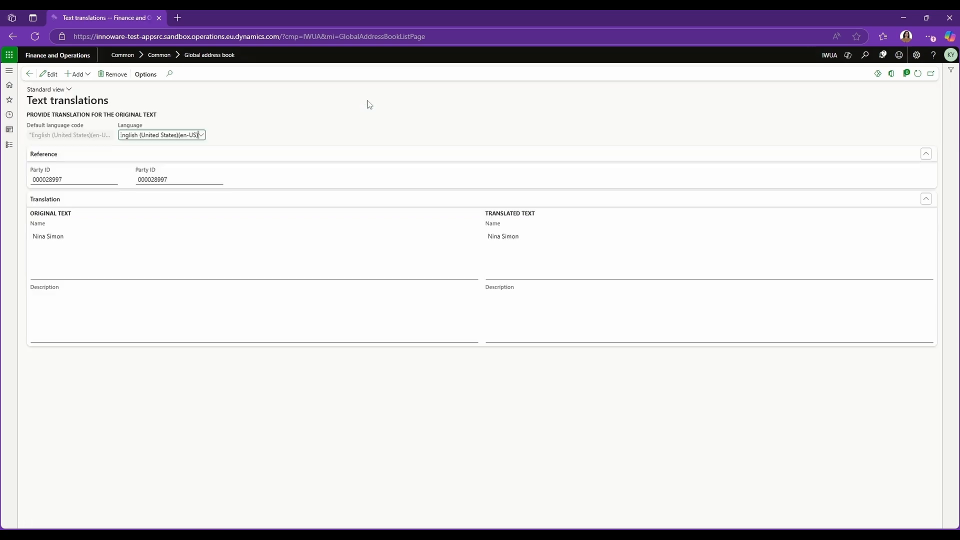
{"action": "left_click", "coordinate": [51, 75]}
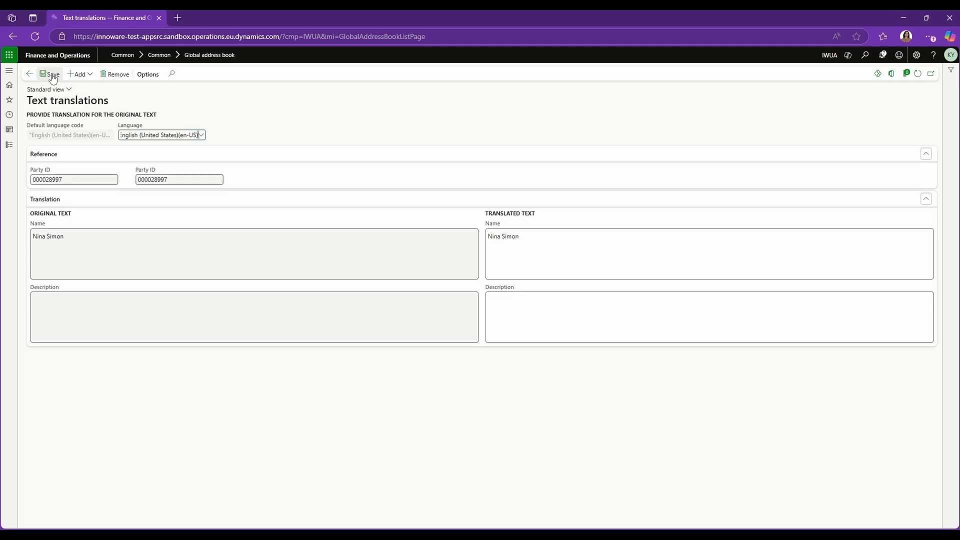
{"action": "left_click", "coordinate": [201, 135]}
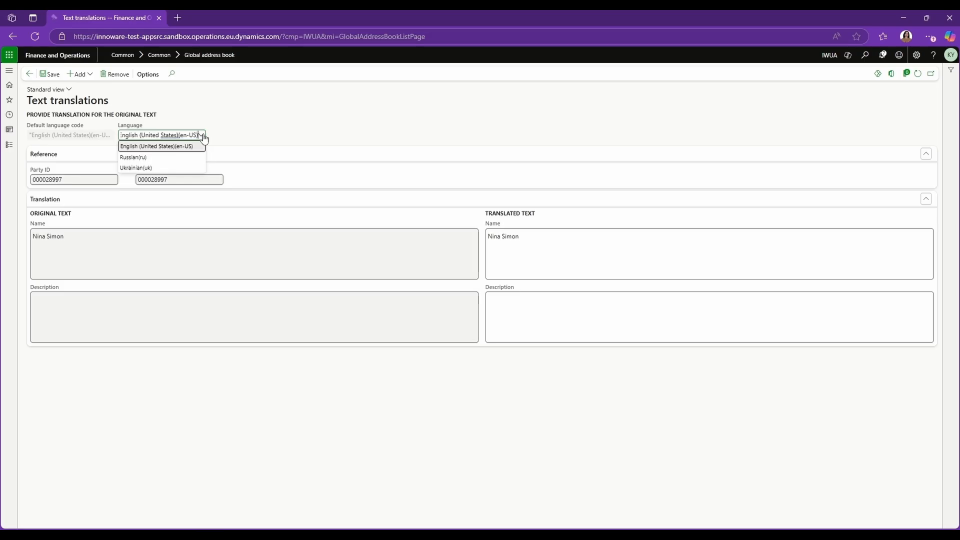
{"action": "left_click", "coordinate": [136, 168]}
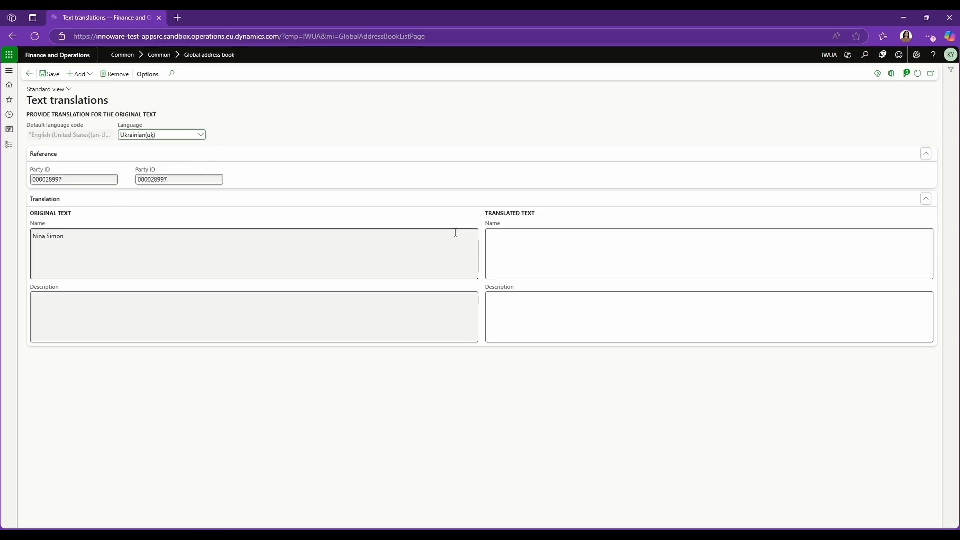
{"action": "left_click", "coordinate": [505, 240]}
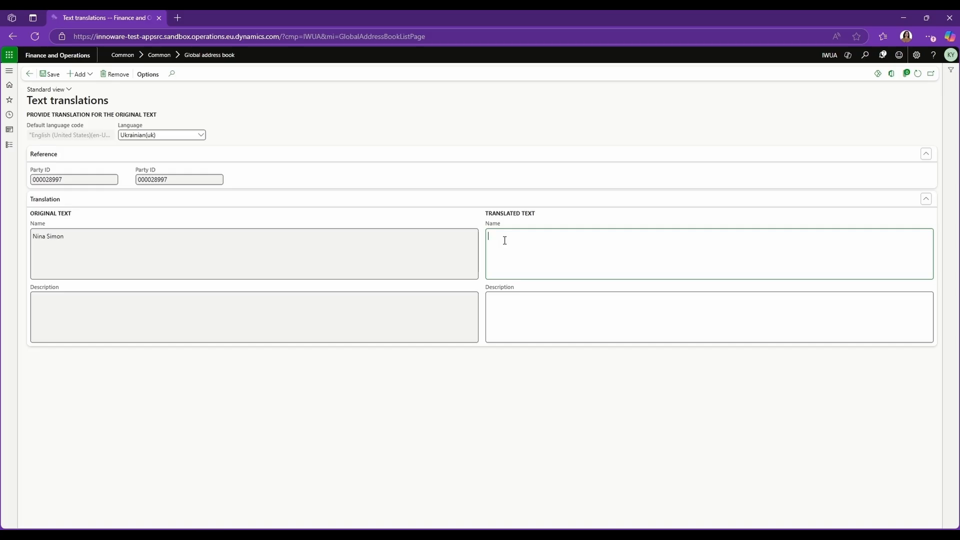
{"action": "left_click", "coordinate": [71, 56]}
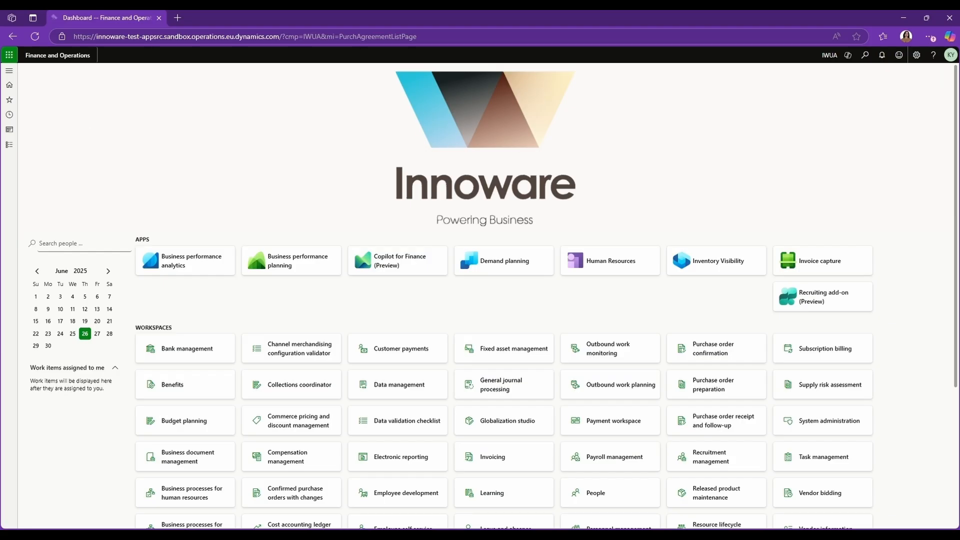
Step: Open purchase agreement IWPA-001 from the Accounts payable purchase agreements list
{"action": "left_click", "coordinate": [13, 148]}
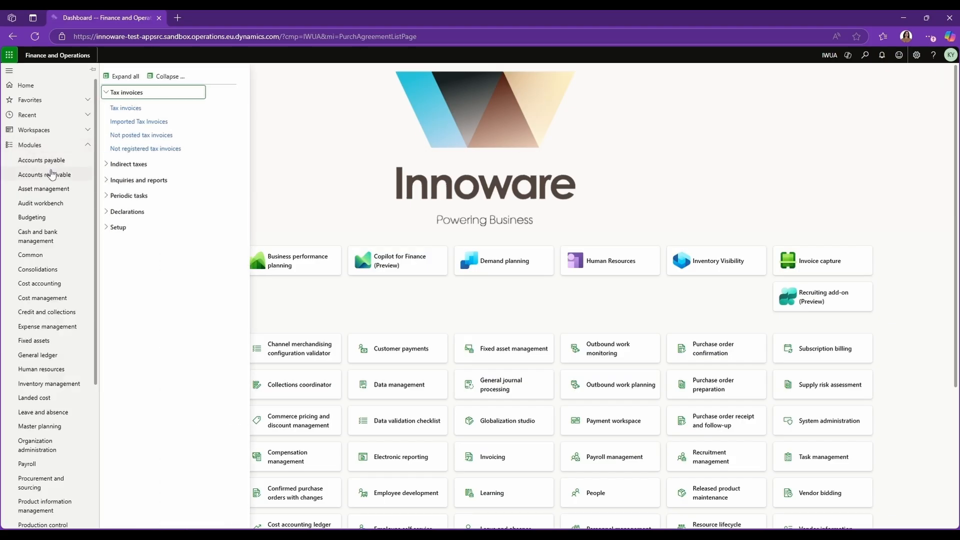
{"action": "left_click", "coordinate": [119, 124]}
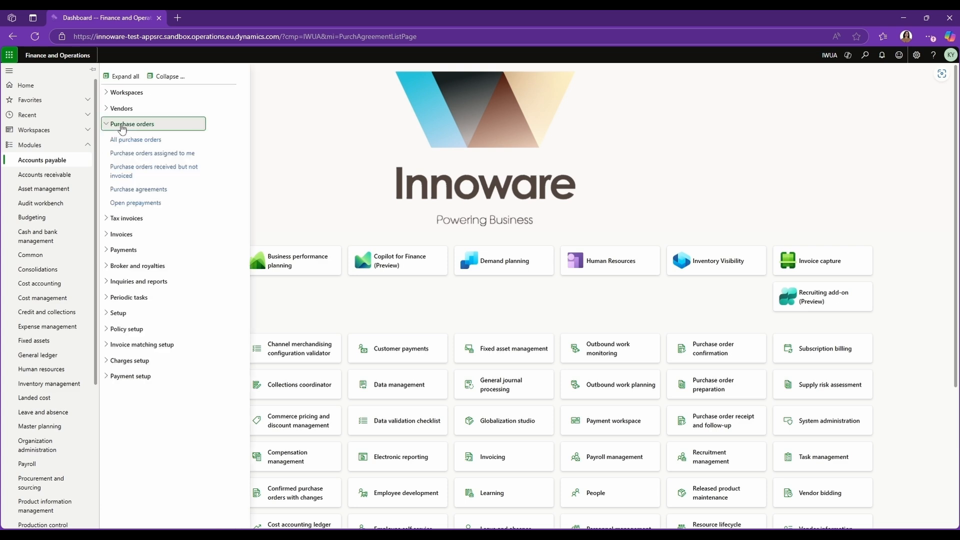
{"action": "left_click", "coordinate": [140, 192]}
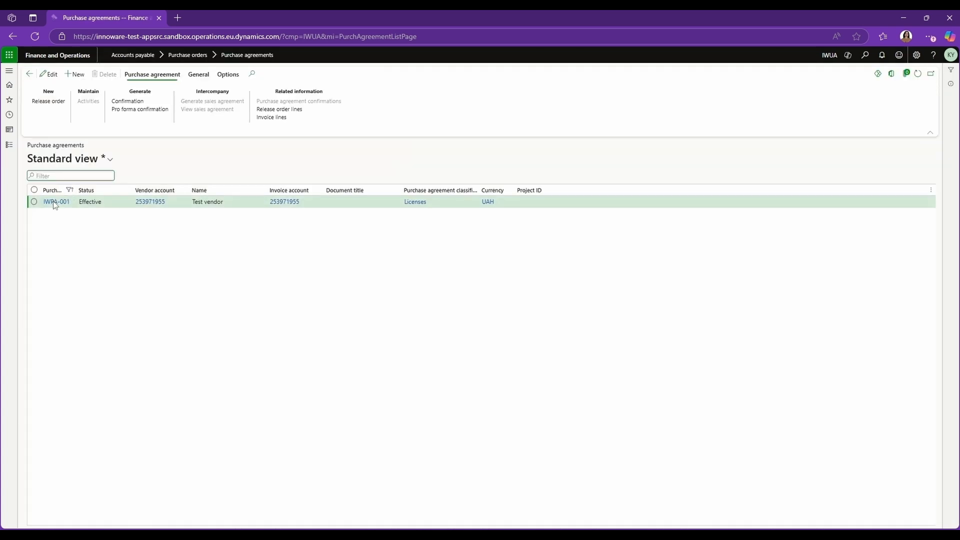
{"action": "left_click", "coordinate": [55, 202]}
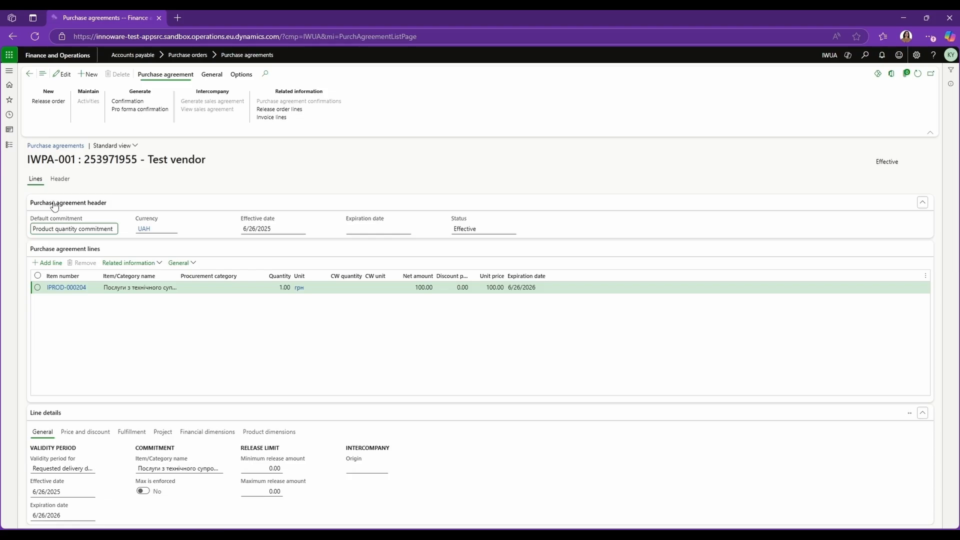
Step: Review the purchase agreement header in edit mode, including its financial dimensions
{"action": "left_click", "coordinate": [59, 180]}
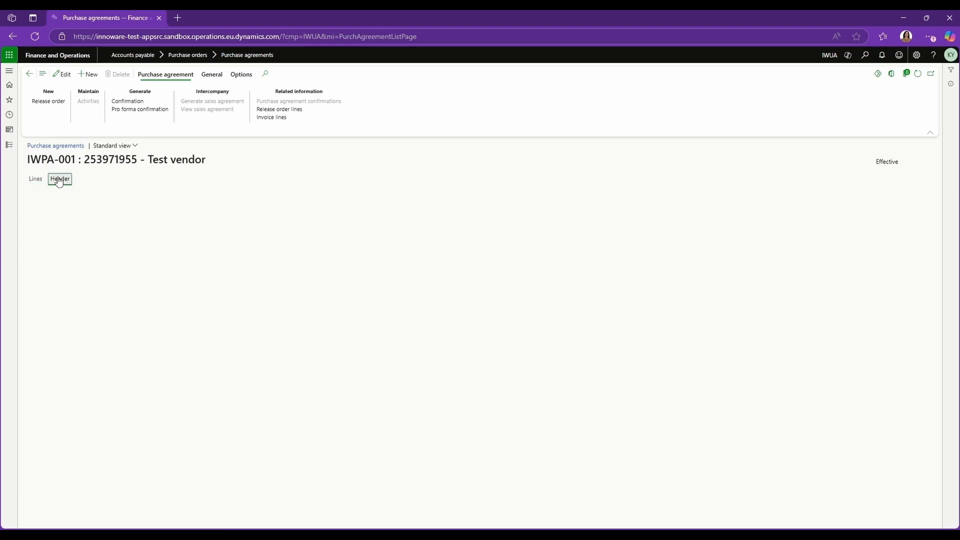
{"action": "left_click", "coordinate": [62, 74]}
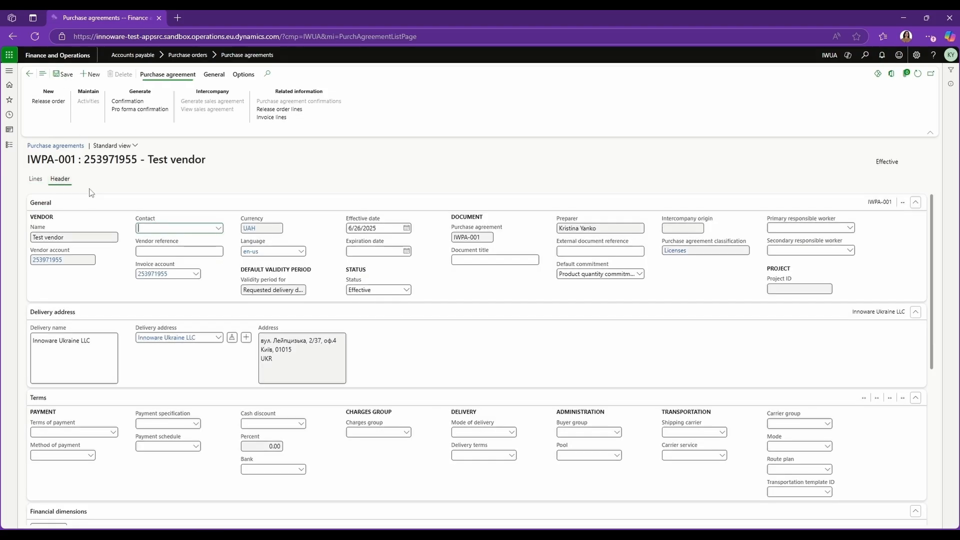
{"action": "scroll", "coordinate": [103, 265], "scroll_direction": "down", "scroll_amount": 5}
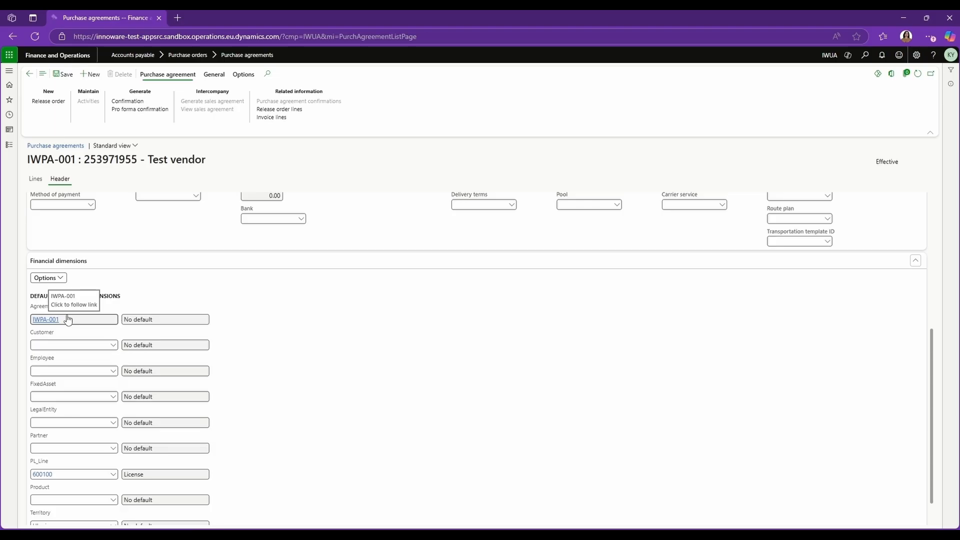
Step: Open purchase order IWUA-000713 and review its header's agreement and financial dimension fields
{"action": "left_click", "coordinate": [9, 145]}
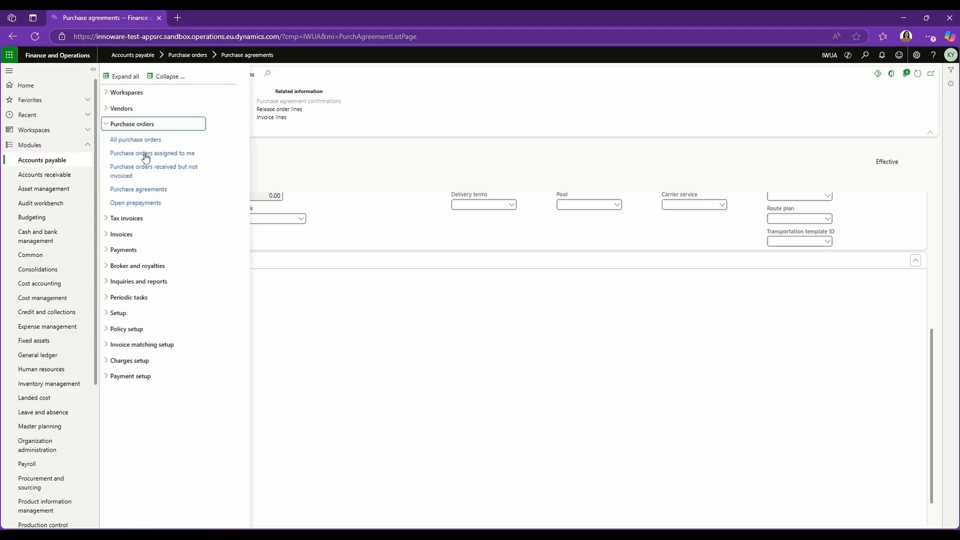
{"action": "left_click", "coordinate": [165, 139]}
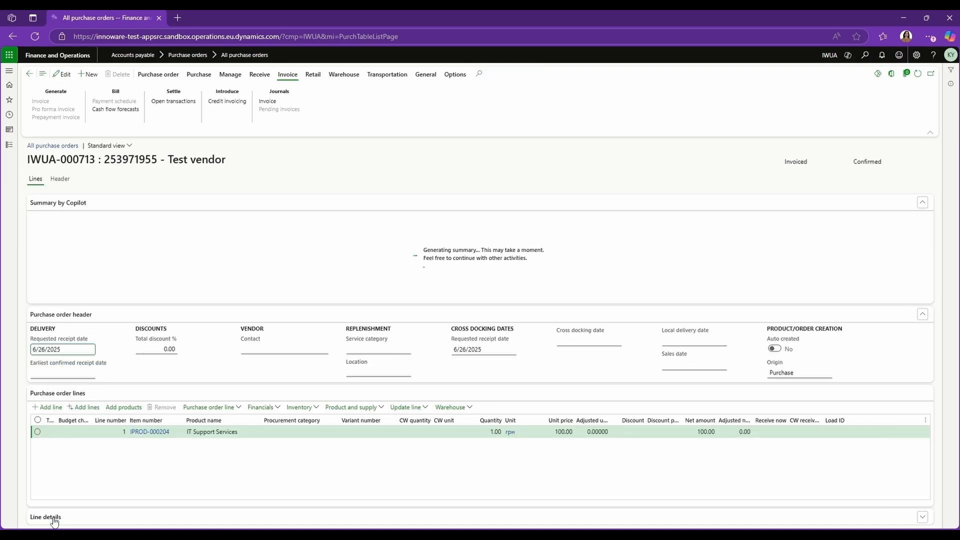
{"action": "left_click", "coordinate": [62, 181]}
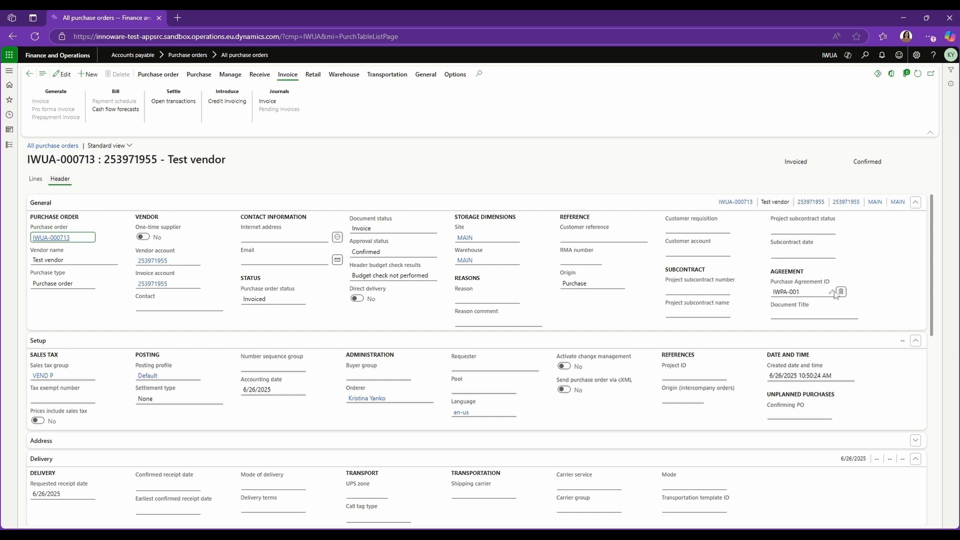
{"action": "scroll", "coordinate": [121, 334], "scroll_direction": "down", "scroll_amount": 10}
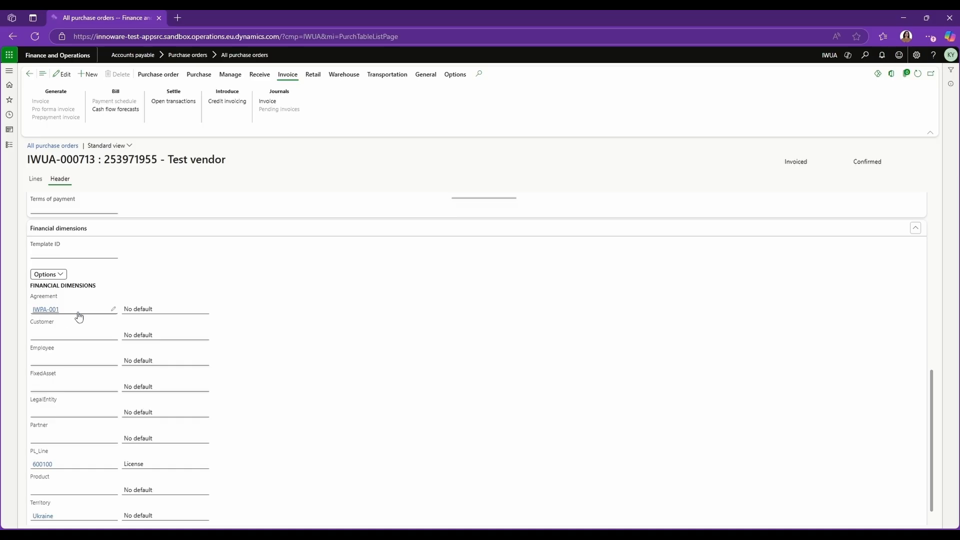
{"action": "scroll", "coordinate": [201, 309], "scroll_direction": "up", "scroll_amount": 5}
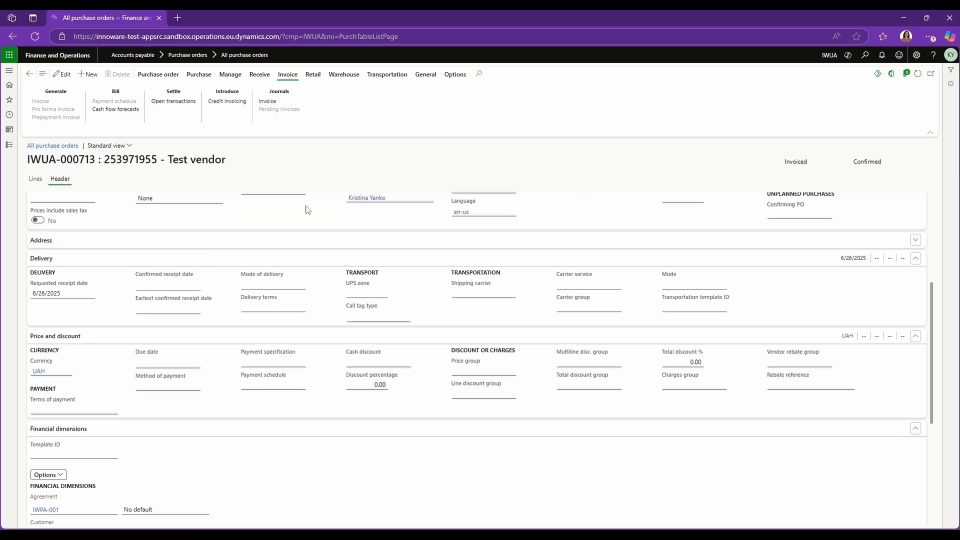
Step: Set the purchase order invoice's act status to Signed in the invoice journal
{"action": "left_click", "coordinate": [273, 103]}
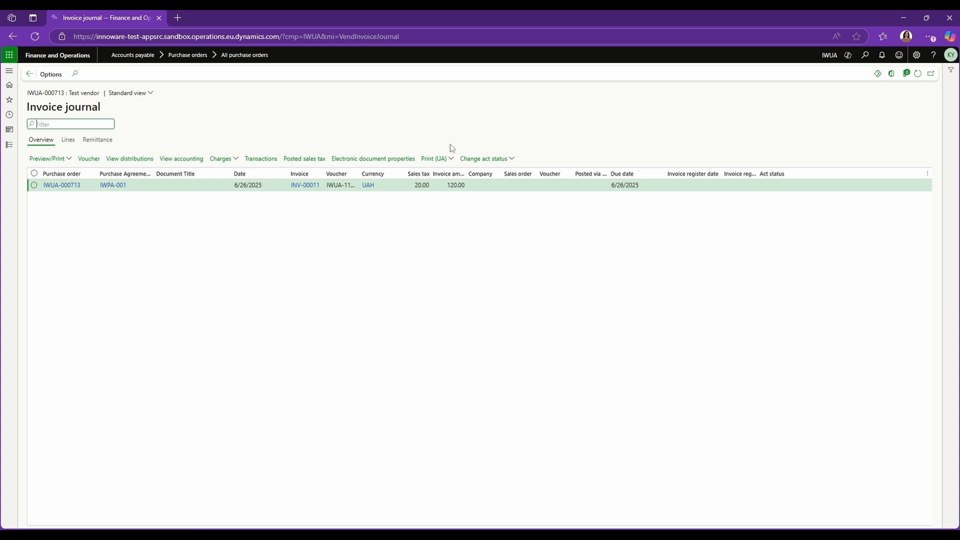
{"action": "left_click", "coordinate": [468, 159]}
{"action": "left_click", "coordinate": [510, 163]}
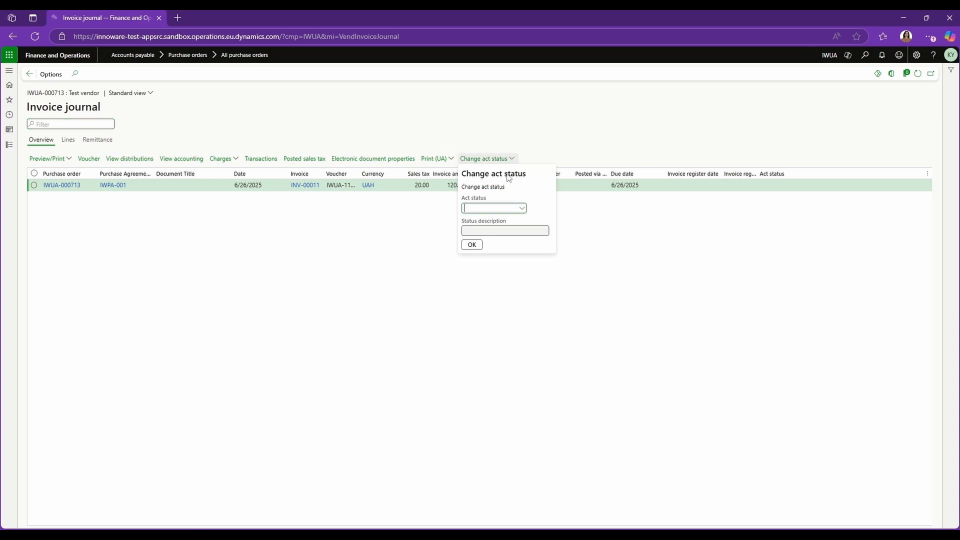
{"action": "left_click", "coordinate": [520, 209]}
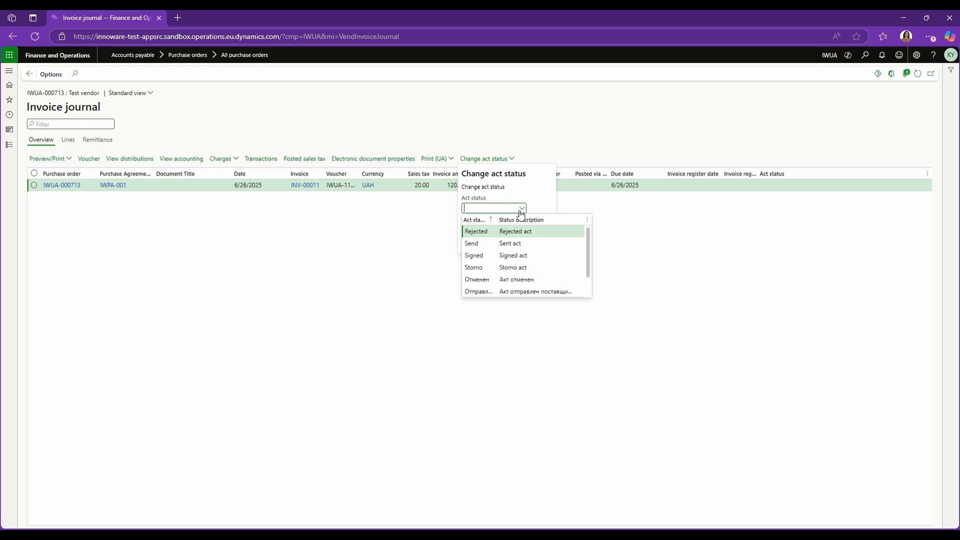
{"action": "left_click", "coordinate": [484, 256]}
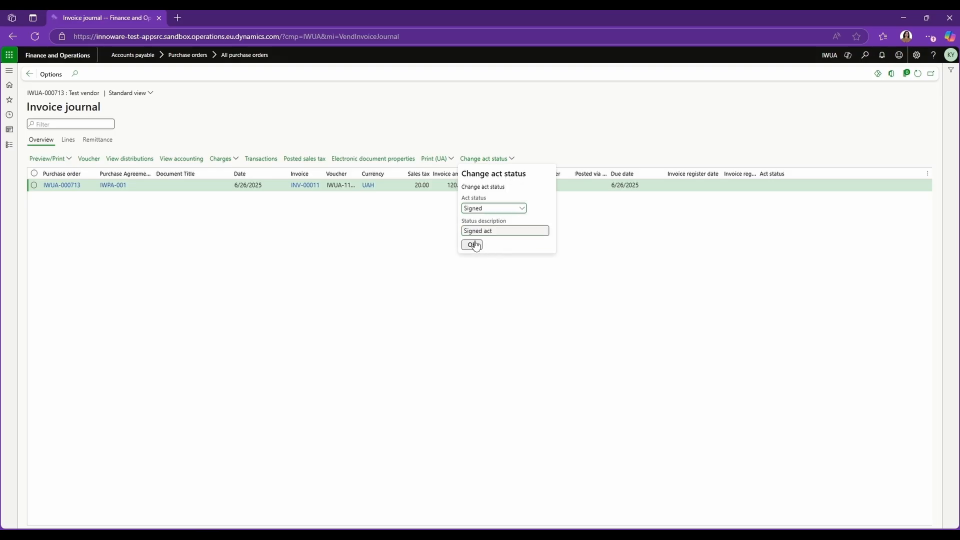
{"action": "left_click", "coordinate": [473, 246]}
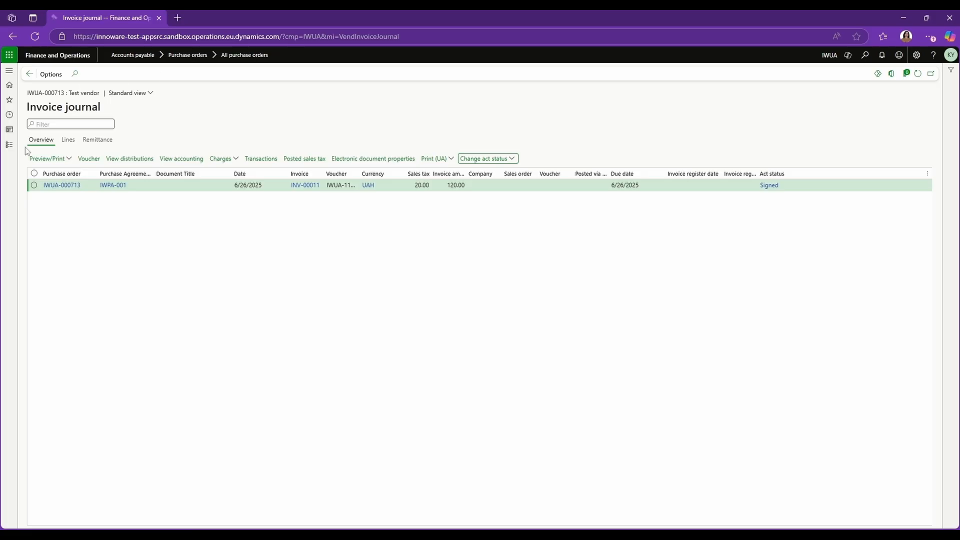
Step: Open vendor invoice journal IWUA-004904 and review the line's account financial dimensions
{"action": "left_click", "coordinate": [10, 145]}
{"action": "left_click", "coordinate": [144, 235]}
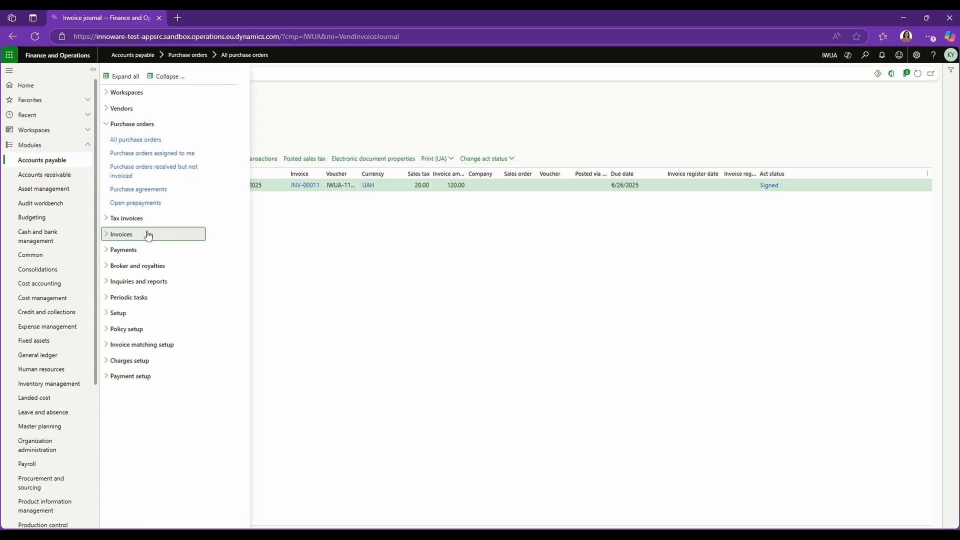
{"action": "left_click", "coordinate": [129, 286]}
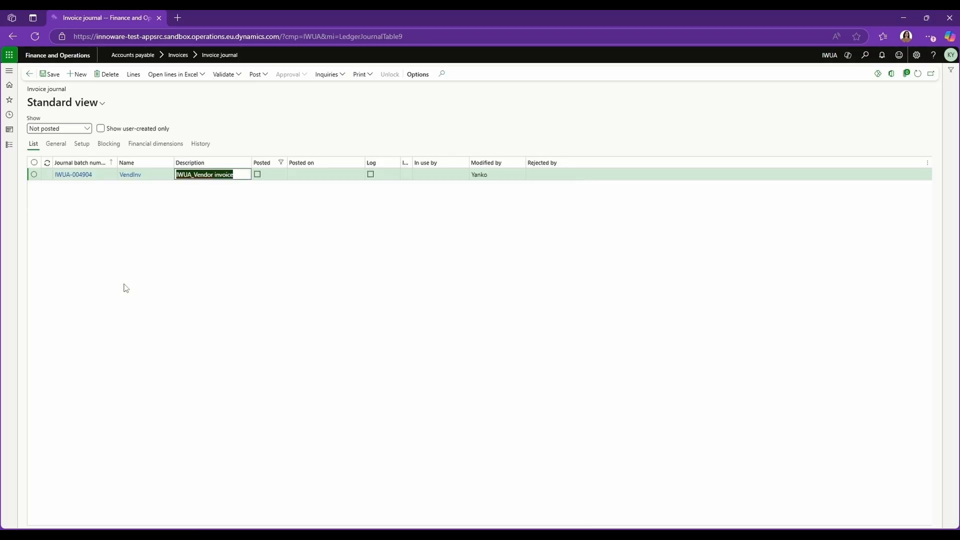
{"action": "left_click", "coordinate": [79, 179]}
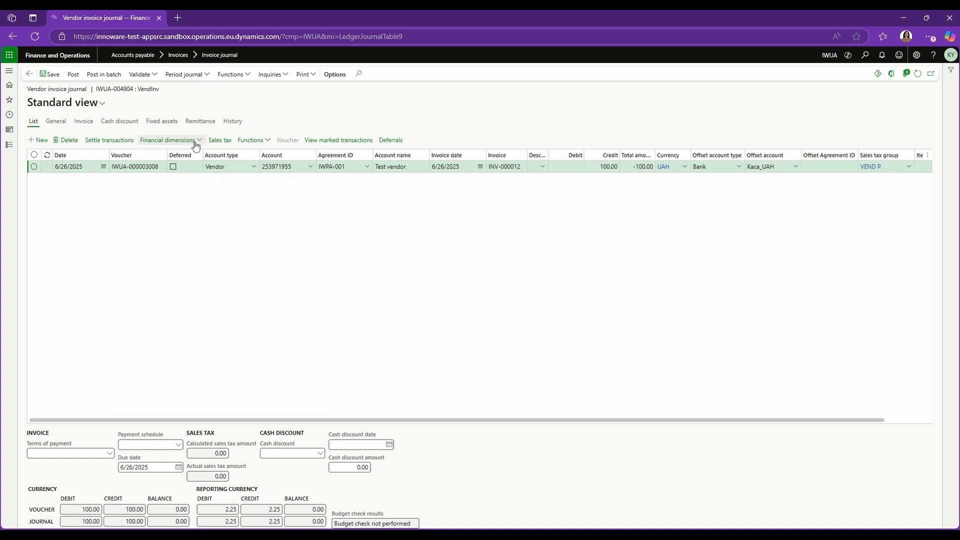
{"action": "left_click", "coordinate": [168, 140]}
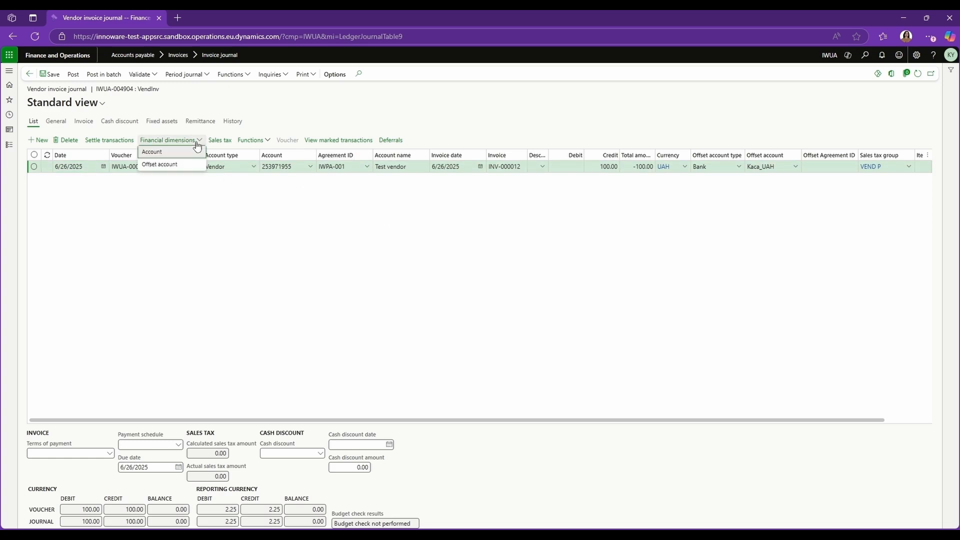
{"action": "left_click", "coordinate": [158, 152]}
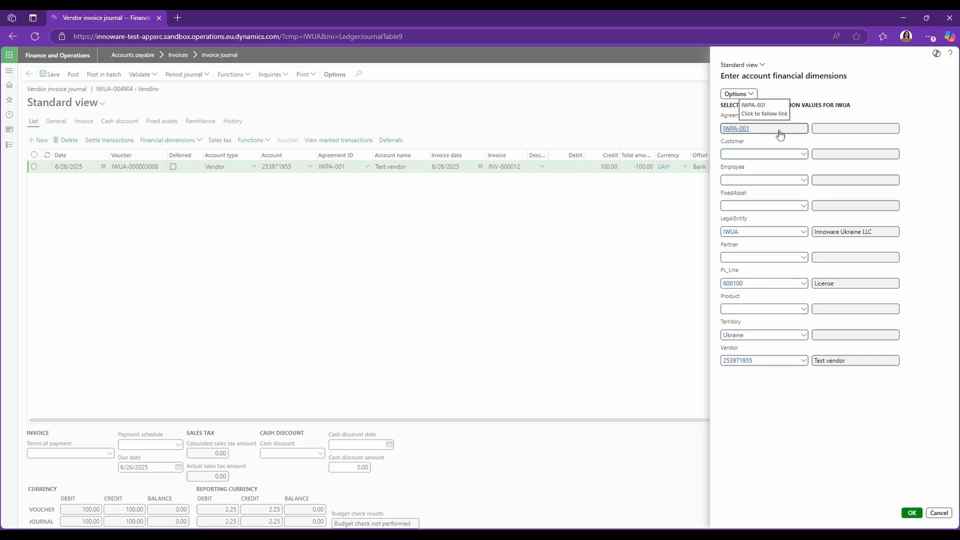
{"action": "left_click", "coordinate": [912, 512]}
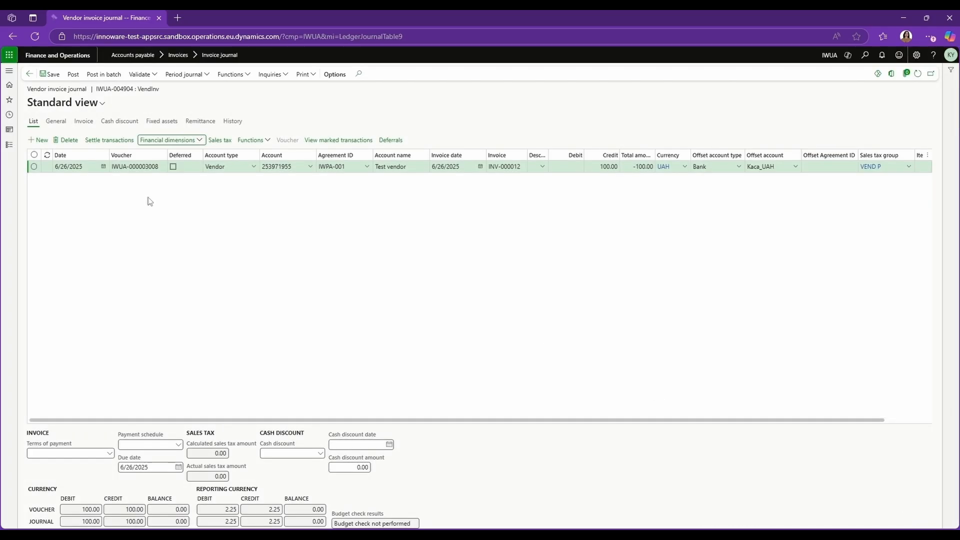
Step: Open vendor payment journal IWUA-004905 from Accounts payable payments
{"action": "left_click", "coordinate": [11, 146]}
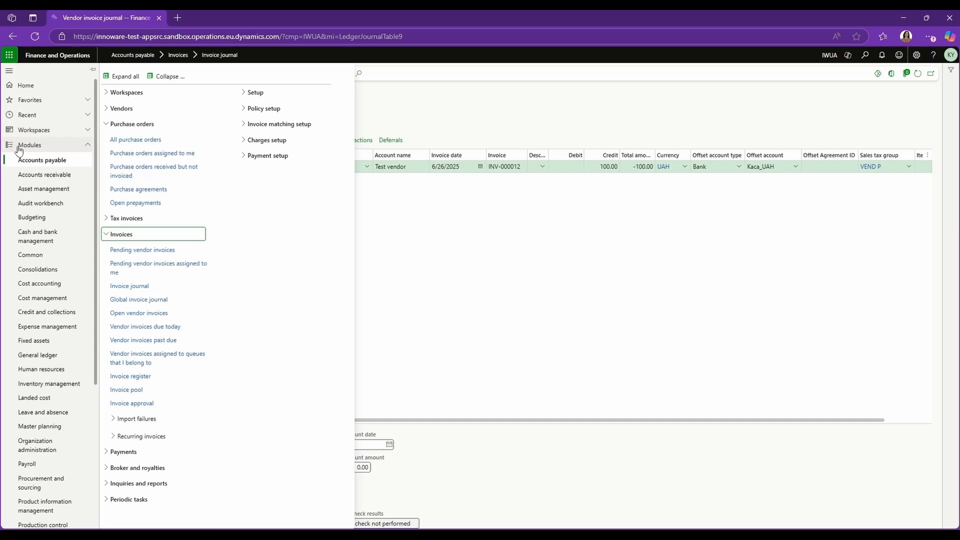
{"action": "left_click", "coordinate": [155, 237]}
{"action": "left_click", "coordinate": [138, 248]}
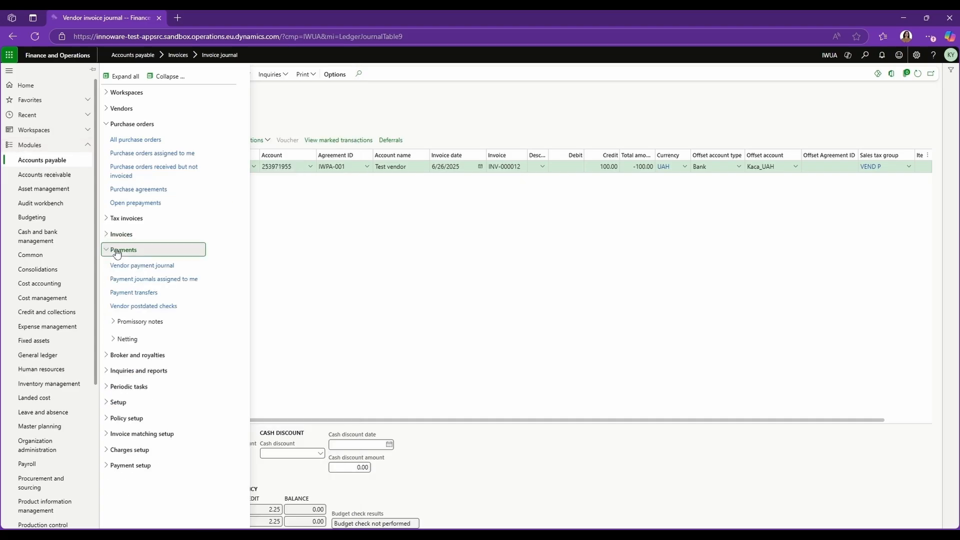
{"action": "left_click", "coordinate": [135, 263]}
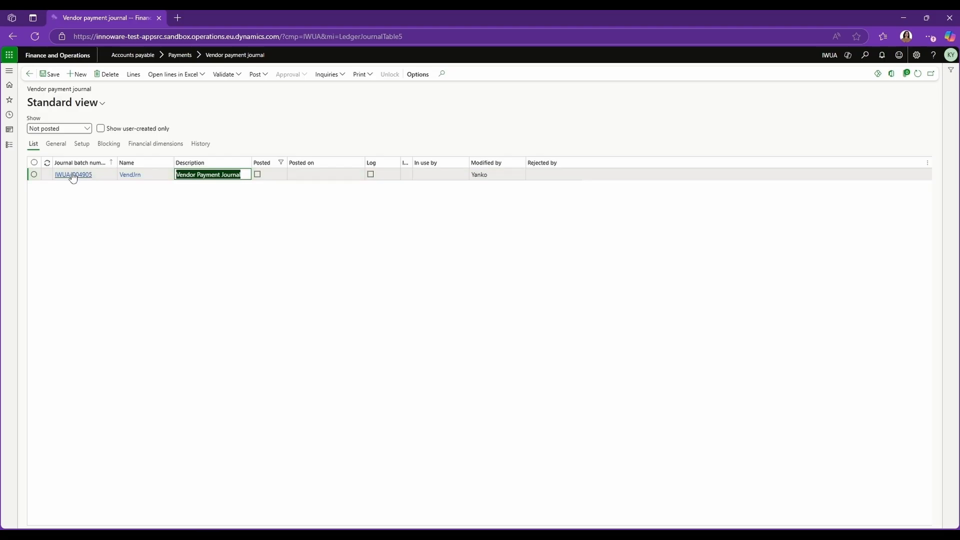
{"action": "left_click", "coordinate": [73, 175]}
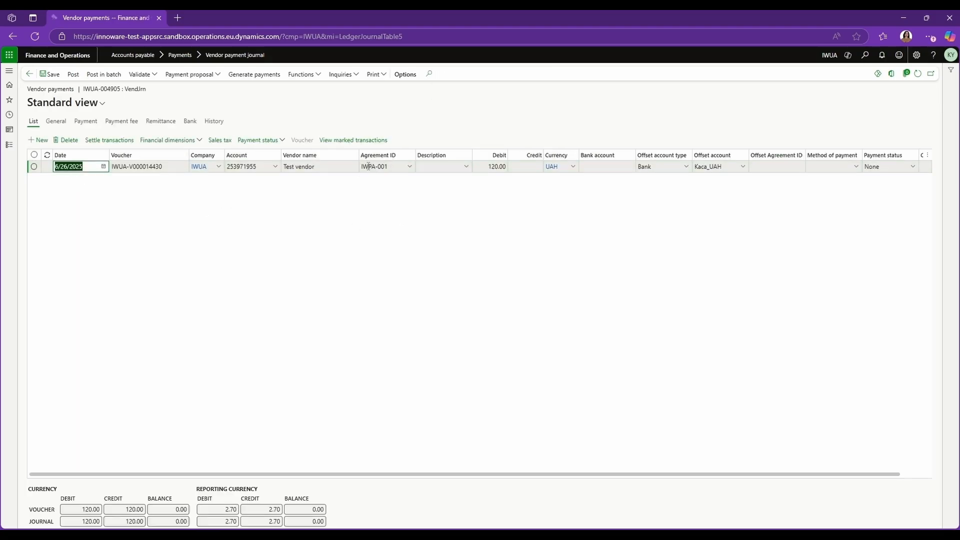
Step: Review the payment line's account financial dimensions
{"action": "left_click", "coordinate": [183, 141]}
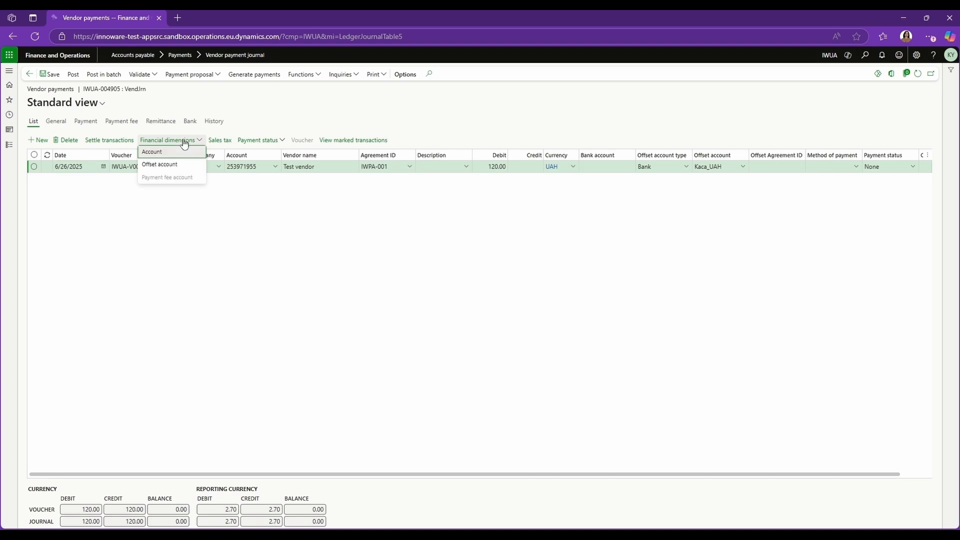
{"action": "left_click", "coordinate": [152, 152]}
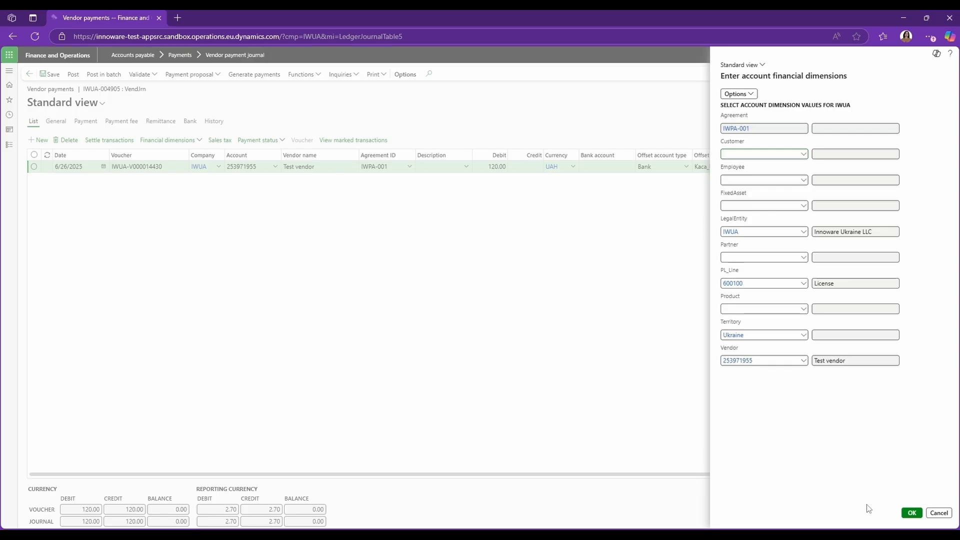
{"action": "left_click", "coordinate": [912, 514]}
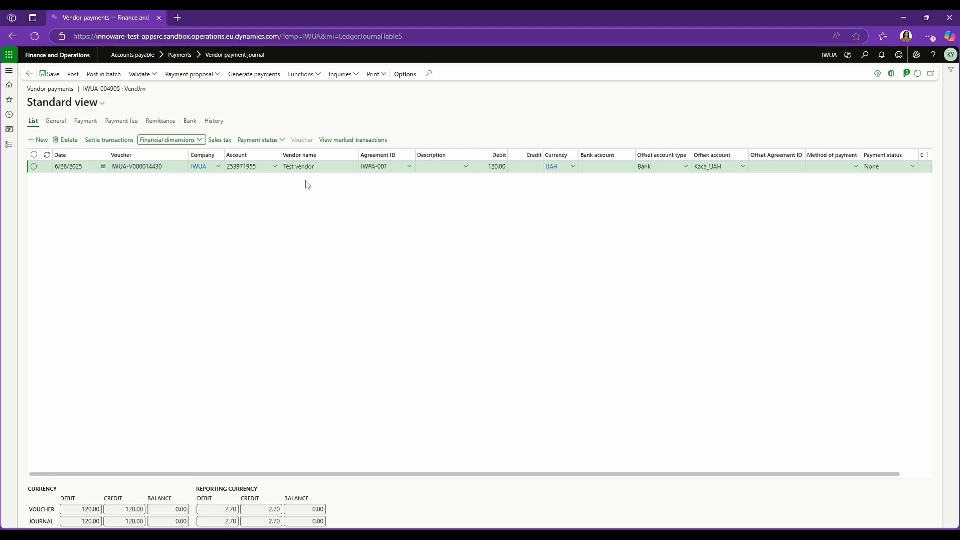
Step: Open the payment line vendor's details and view its transactions
{"action": "left_click", "coordinate": [279, 170]}
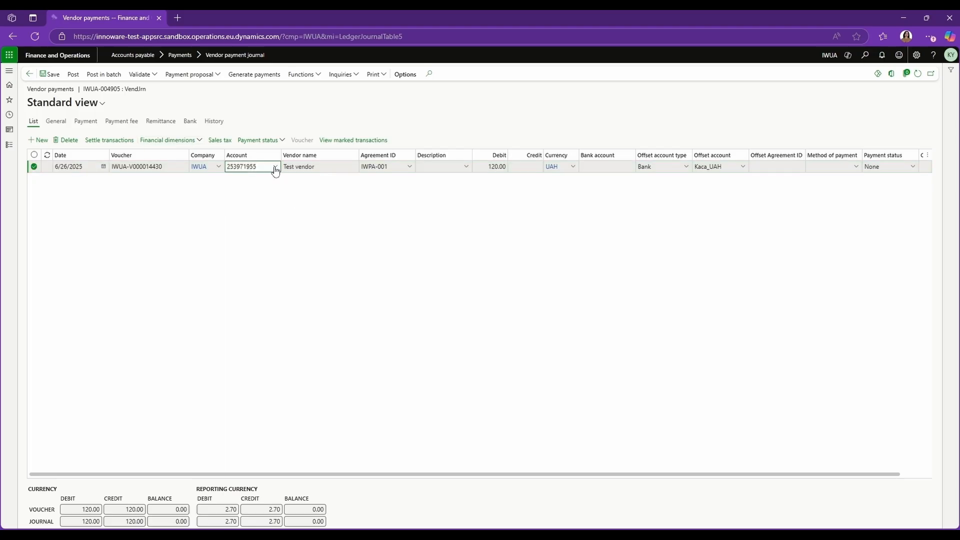
{"action": "right_click", "coordinate": [279, 170]}
{"action": "left_click", "coordinate": [300, 302]}
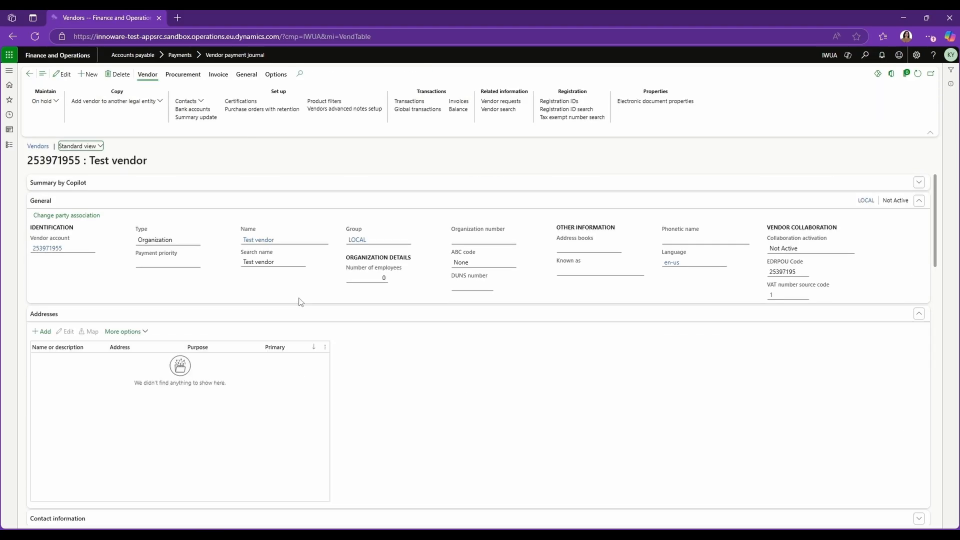
{"action": "left_click", "coordinate": [402, 103]}
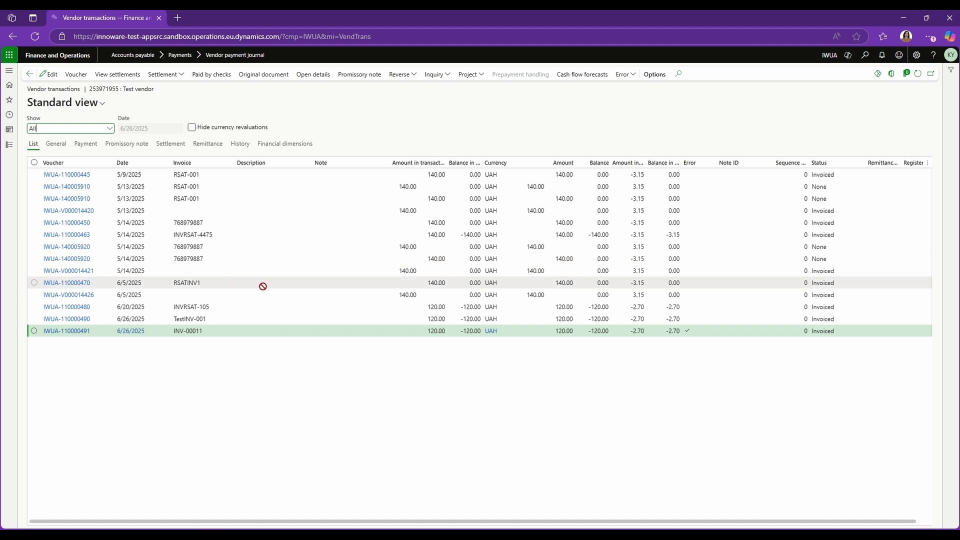
Step: Mark the vendor transaction for invoice INVRSAT-105 as an error
{"action": "left_click", "coordinate": [210, 307]}
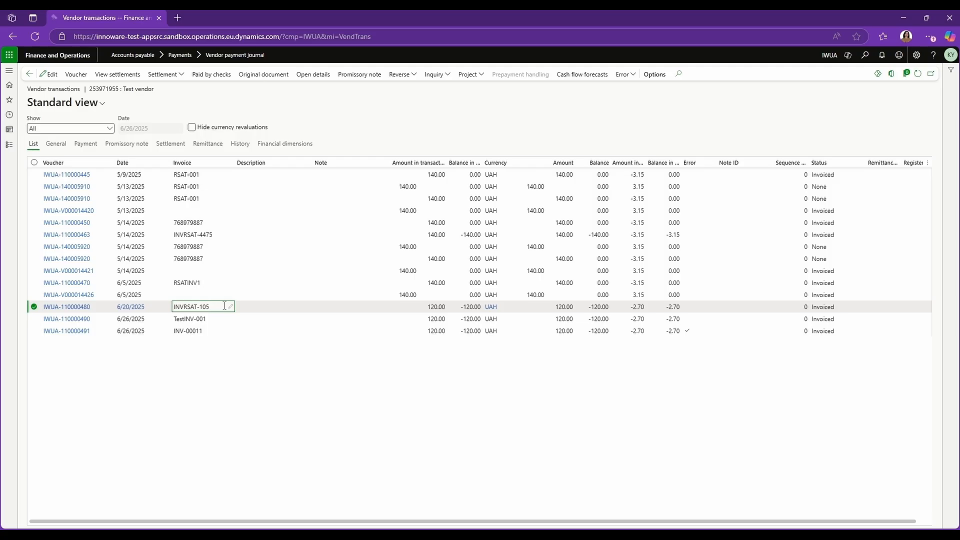
{"action": "left_click", "coordinate": [634, 76]}
{"action": "left_click", "coordinate": [634, 76]}
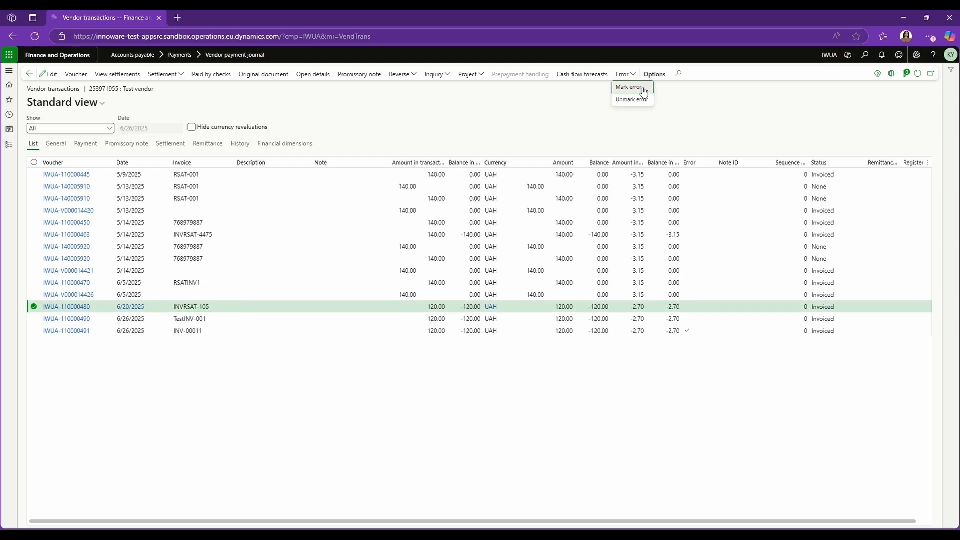
{"action": "left_click", "coordinate": [647, 88]}
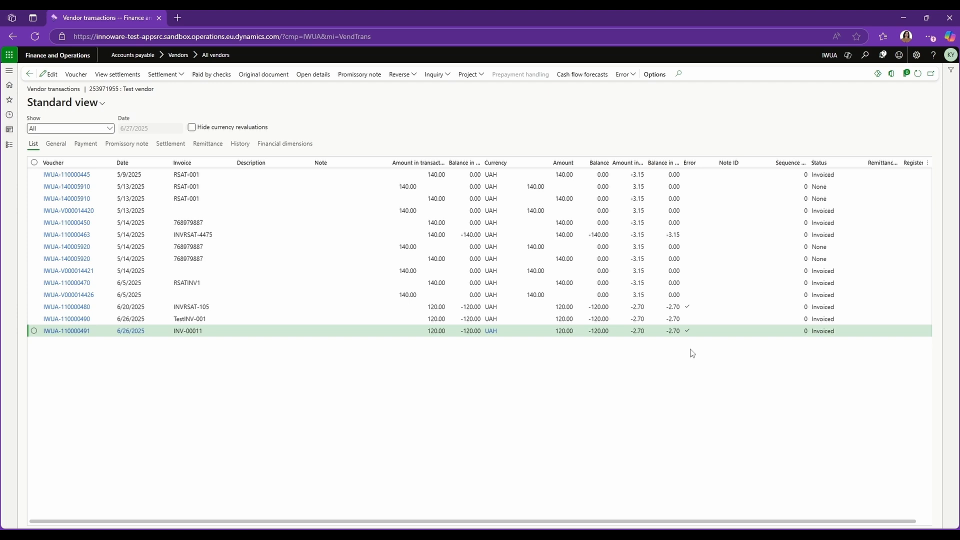
Step: Filter sales agreements by the copied agreement ID and open IWUA-000606's header with its financial dimensions
{"action": "left_click", "coordinate": [61, 58]}
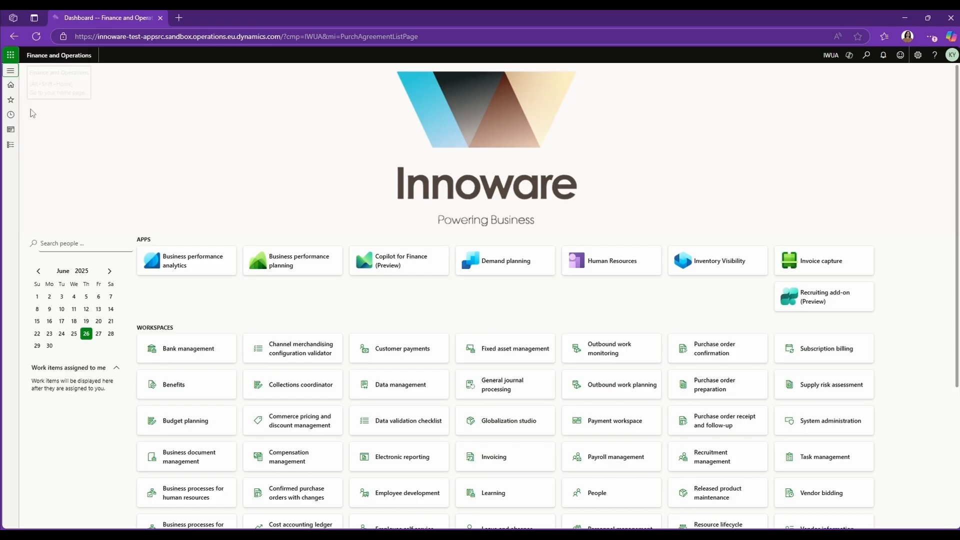
{"action": "left_click", "coordinate": [10, 144]}
{"action": "left_click", "coordinate": [56, 180]}
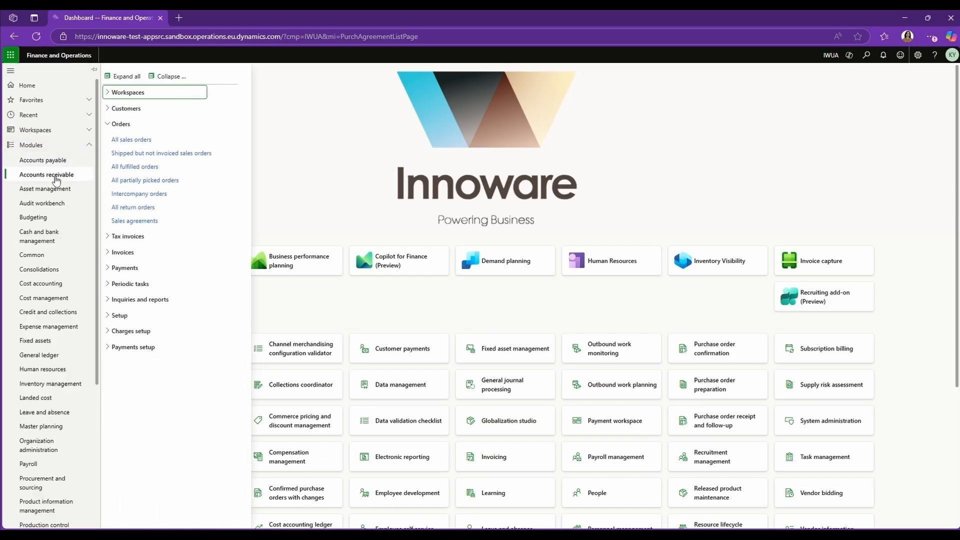
{"action": "left_click", "coordinate": [161, 222]}
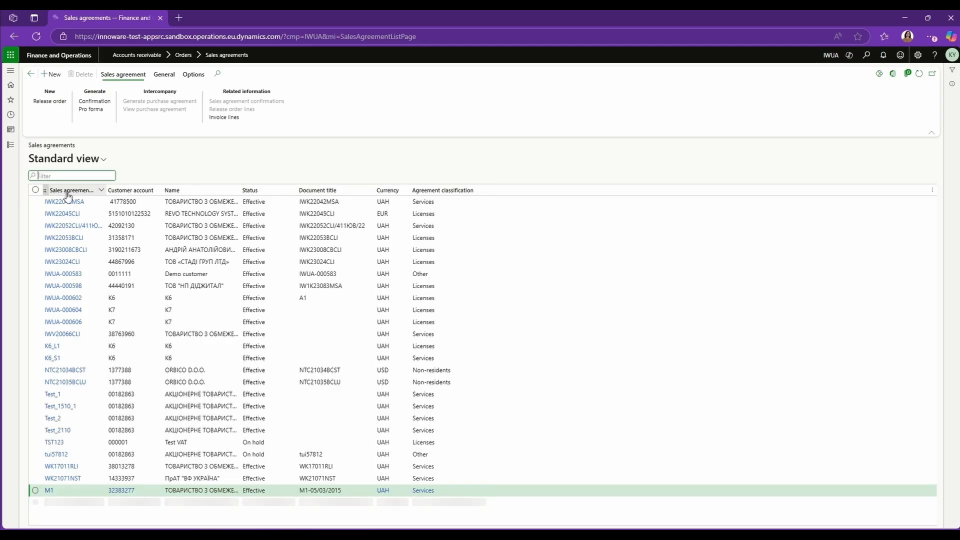
{"action": "left_click", "coordinate": [68, 194]}
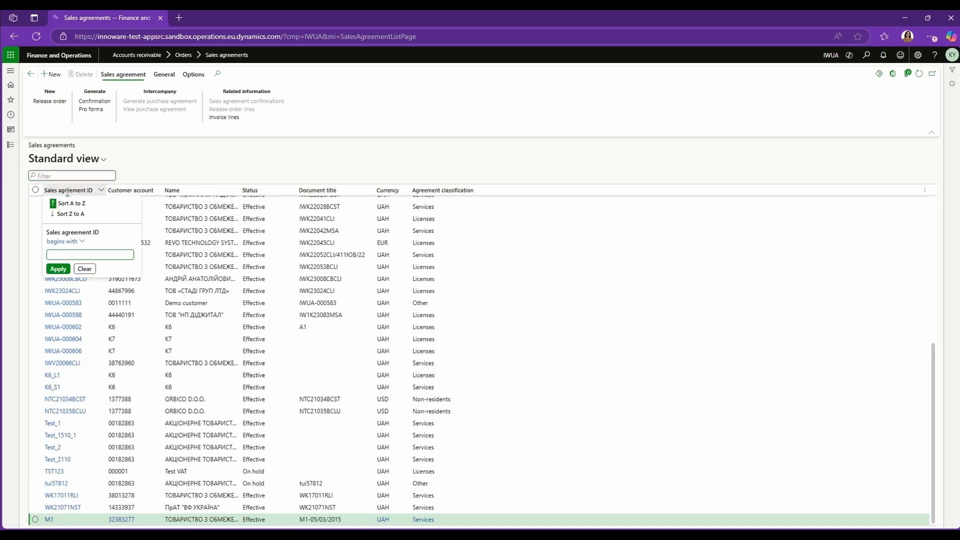
{"action": "type", "text": "IWUA-000606"}
{"action": "key", "text": "Return"}
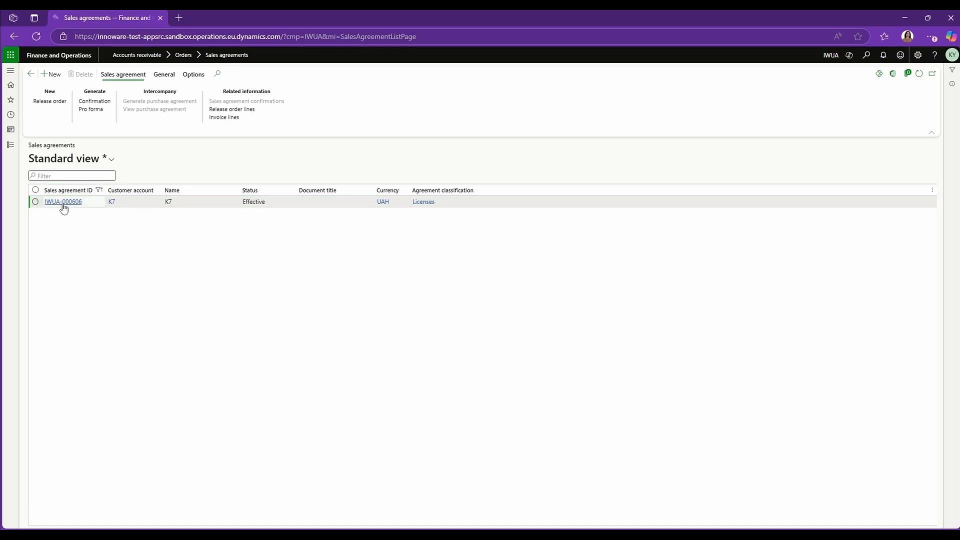
{"action": "left_click", "coordinate": [64, 207]}
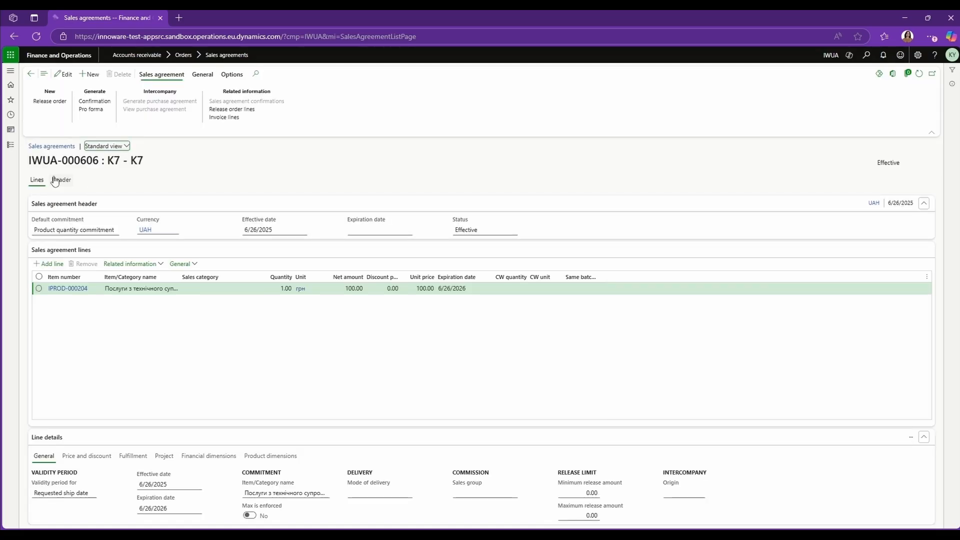
{"action": "left_click", "coordinate": [62, 179]}
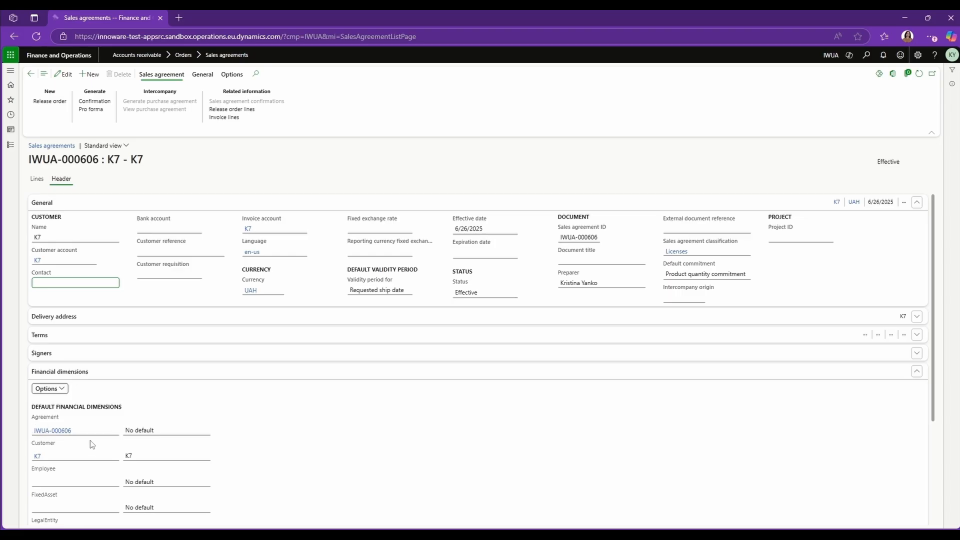
Step: Open sales order IWUA-004453 and review its header's agreement and financial dimension fields
{"action": "left_click", "coordinate": [10, 145]}
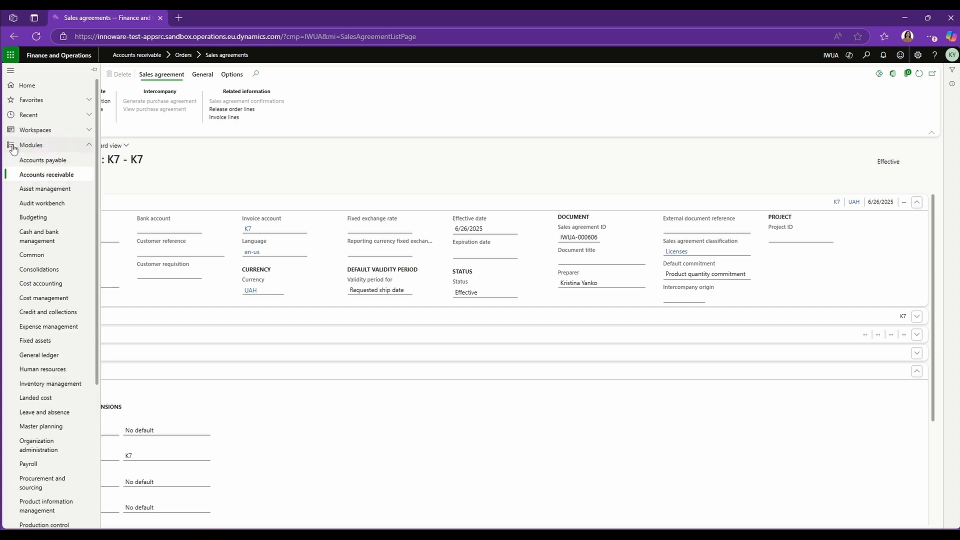
{"action": "left_click", "coordinate": [140, 146]}
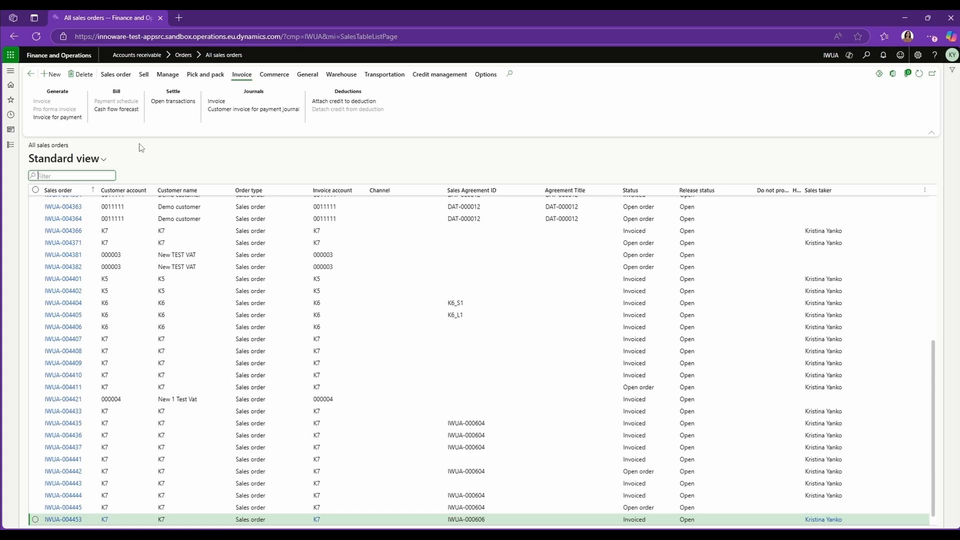
{"action": "left_click", "coordinate": [64, 520]}
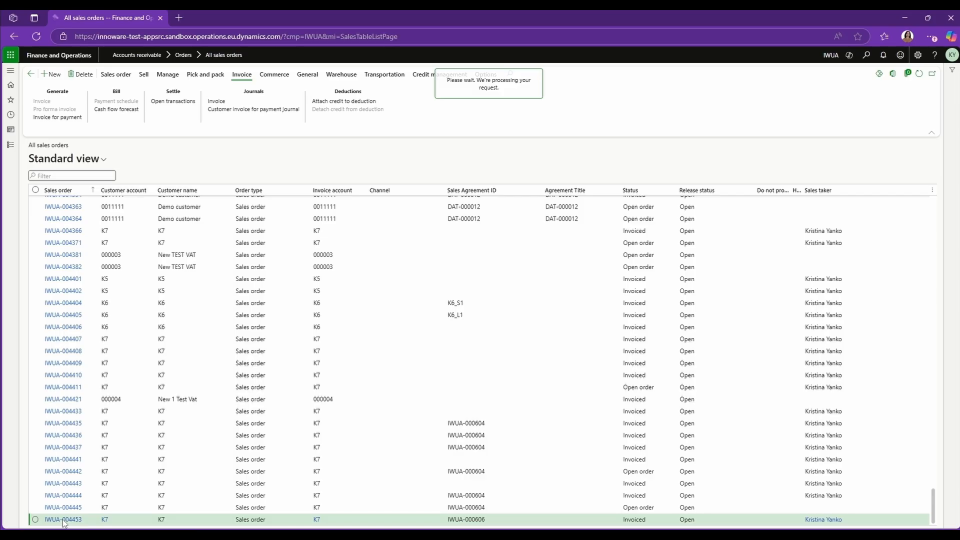
{"action": "left_click", "coordinate": [62, 180]}
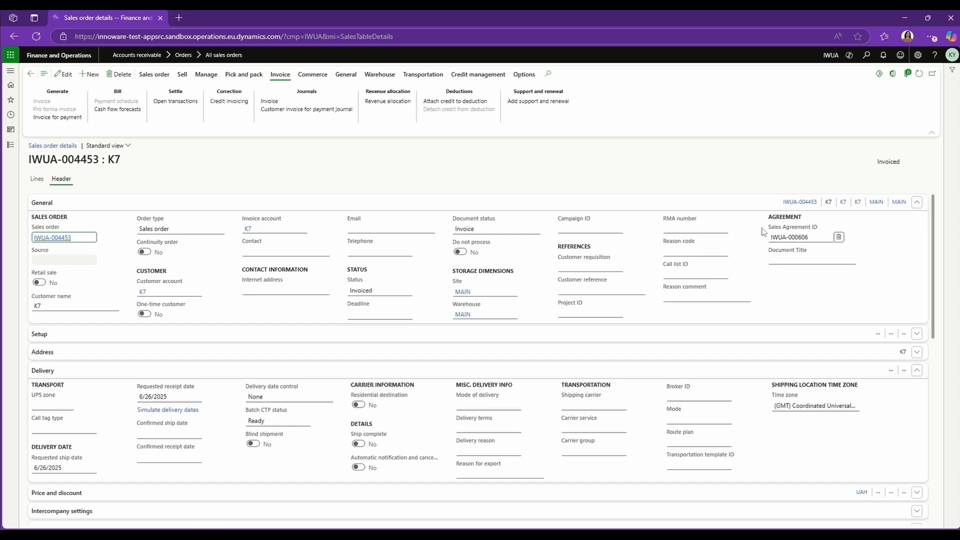
{"action": "scroll", "coordinate": [213, 297], "scroll_direction": "down", "scroll_amount": 5}
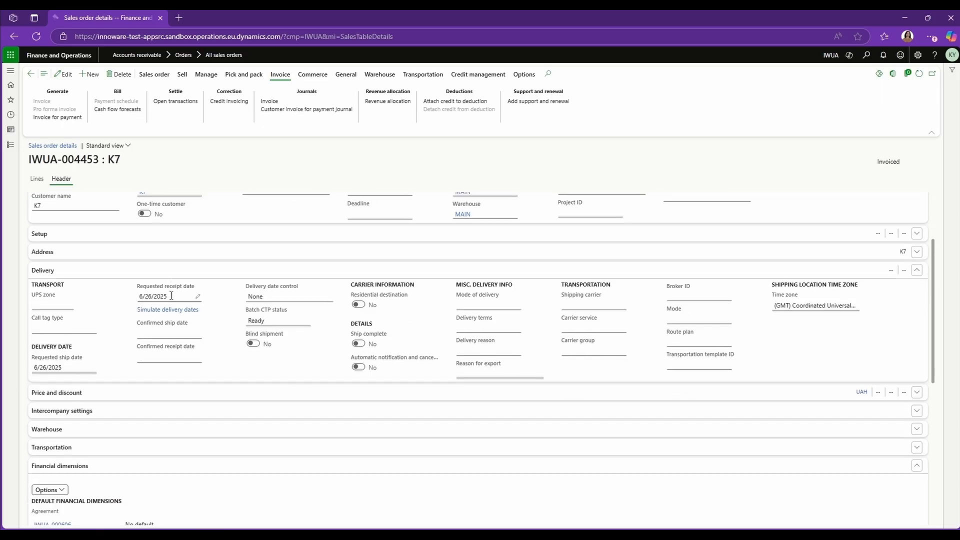
{"action": "scroll", "coordinate": [60, 373], "scroll_direction": "down", "scroll_amount": 1}
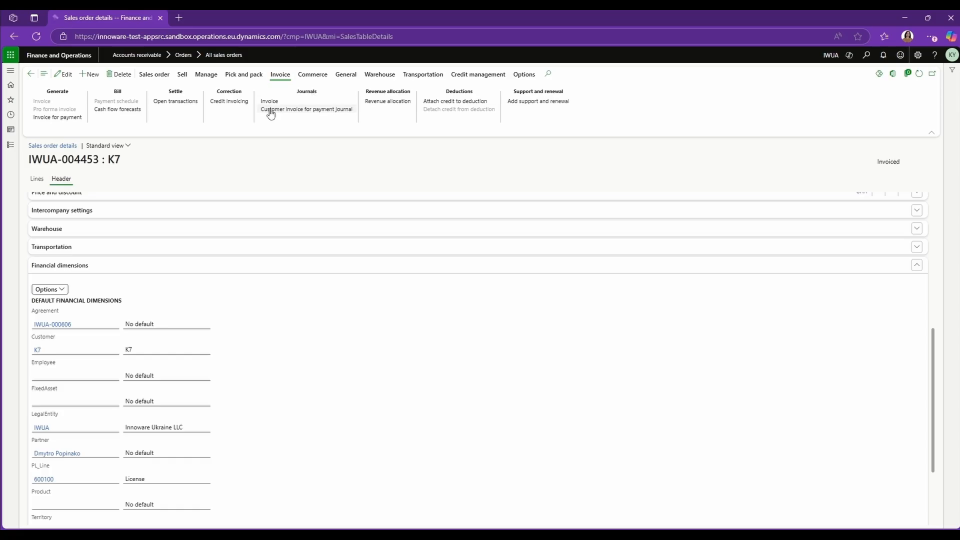
Step: Open the order's customer invoice for payment journal and set its invoice as Cancelled
{"action": "left_click", "coordinate": [307, 110]}
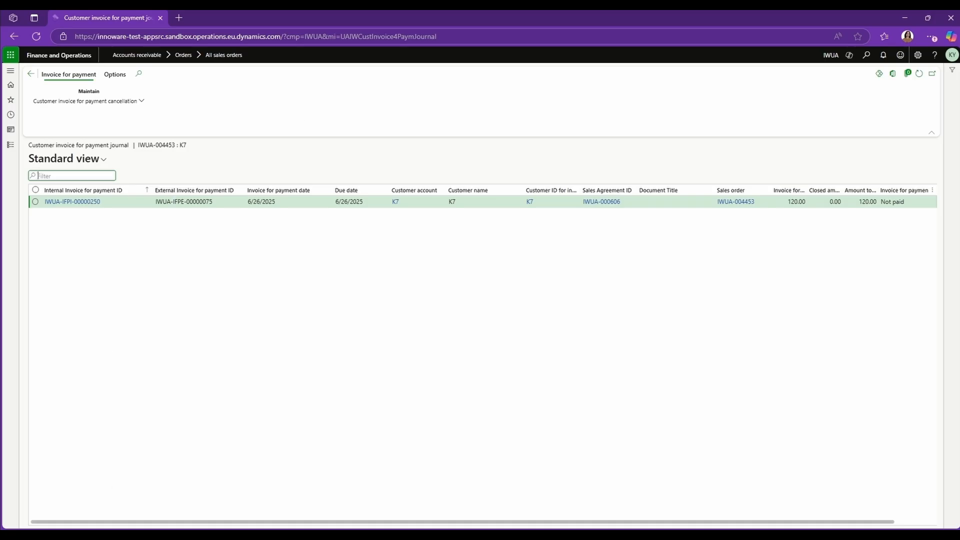
{"action": "left_click_drag", "start_coordinate": [98, 526], "coordinate": [157, 518]}
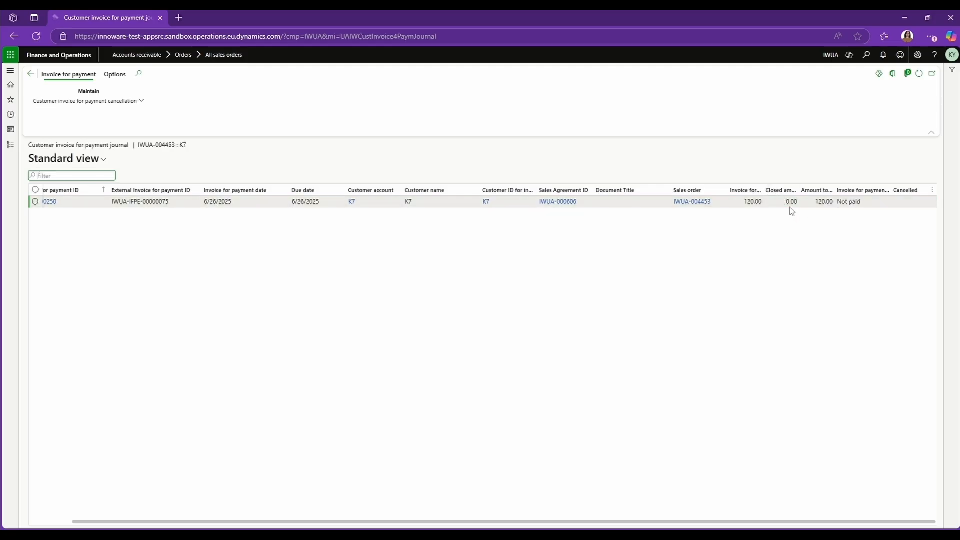
{"action": "left_click", "coordinate": [850, 204]}
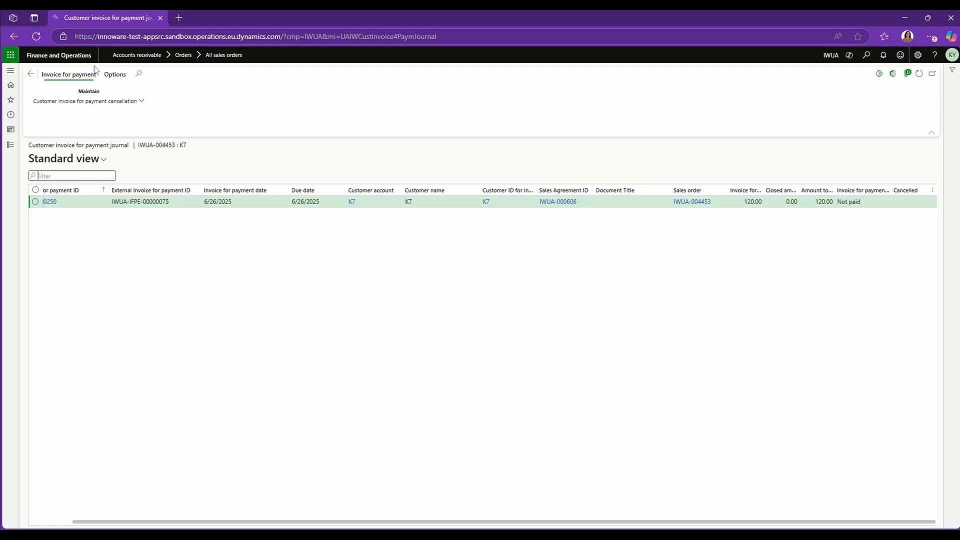
{"action": "left_click", "coordinate": [140, 103]}
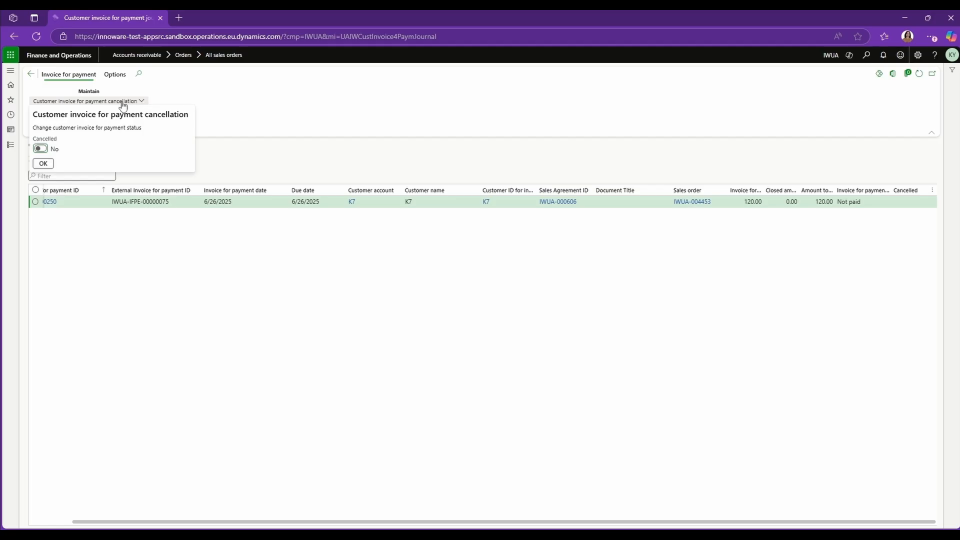
{"action": "left_click", "coordinate": [41, 149]}
{"action": "left_click", "coordinate": [43, 164]}
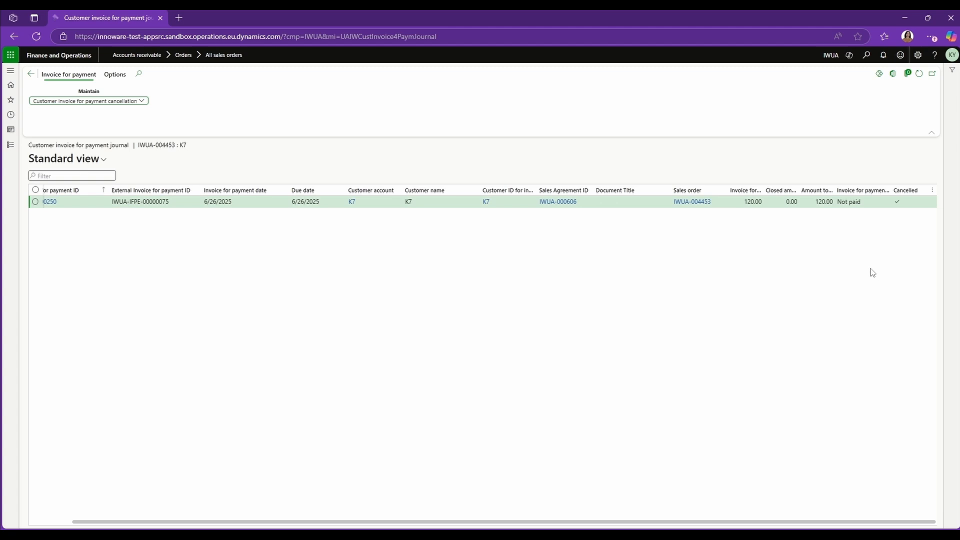
Step: Open the sales order's invoice journal, open invoice IWUA-002695, and change its act status to Signed
{"action": "left_click", "coordinate": [30, 74]}
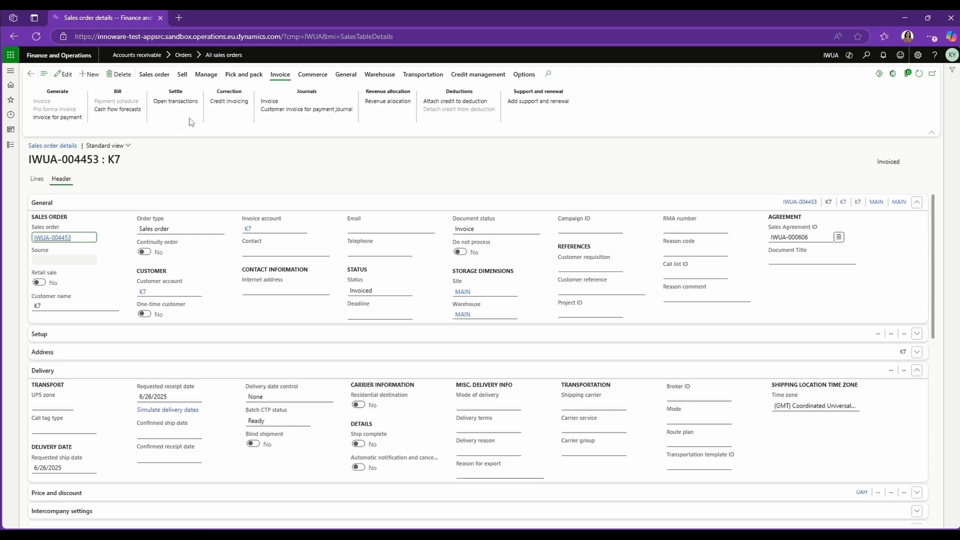
{"action": "left_click", "coordinate": [275, 103]}
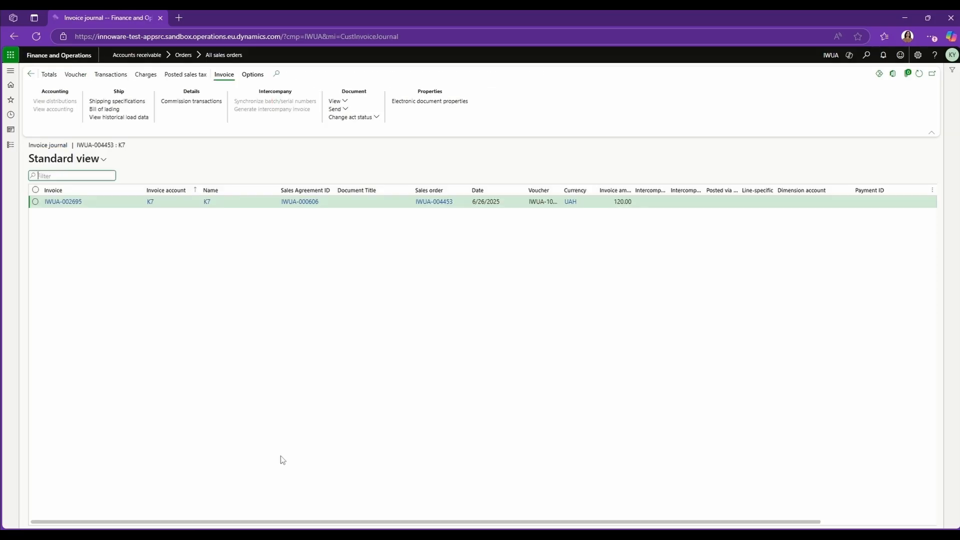
{"action": "left_click", "coordinate": [59, 201]}
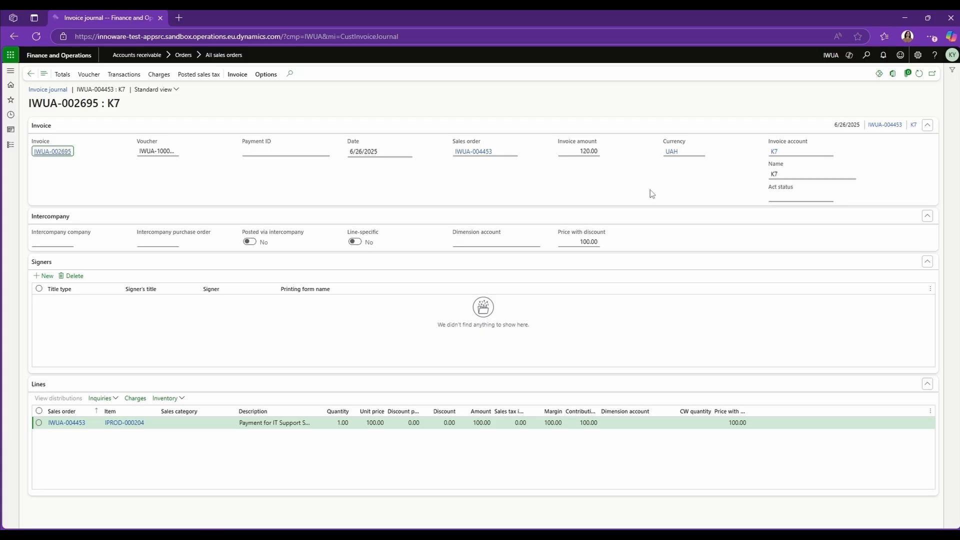
{"action": "left_click", "coordinate": [238, 75]}
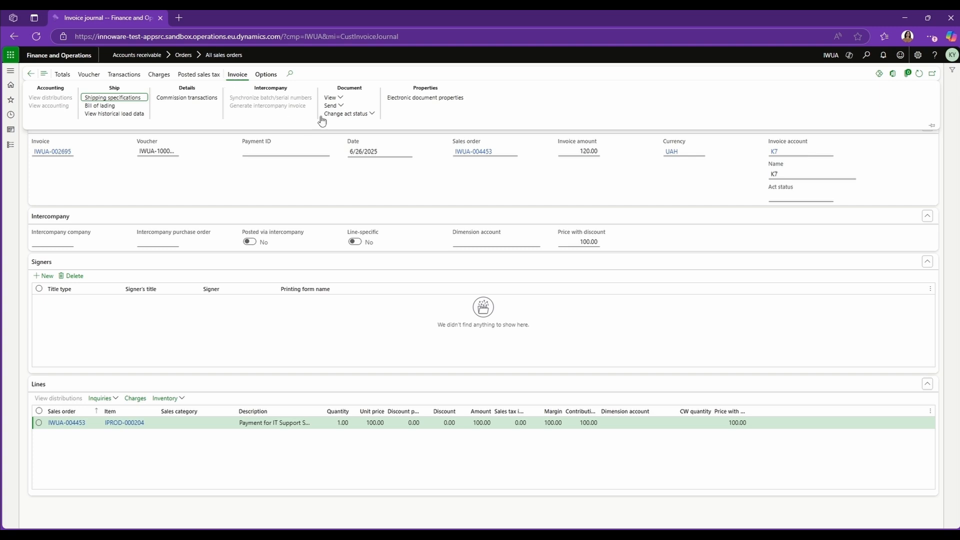
{"action": "left_click", "coordinate": [369, 114]}
{"action": "left_click", "coordinate": [383, 164]}
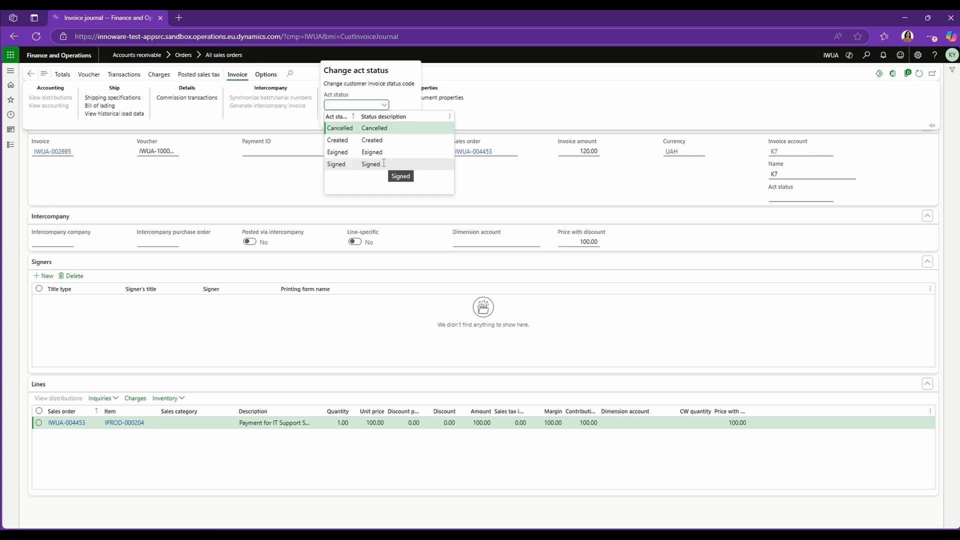
{"action": "left_click", "coordinate": [357, 164]}
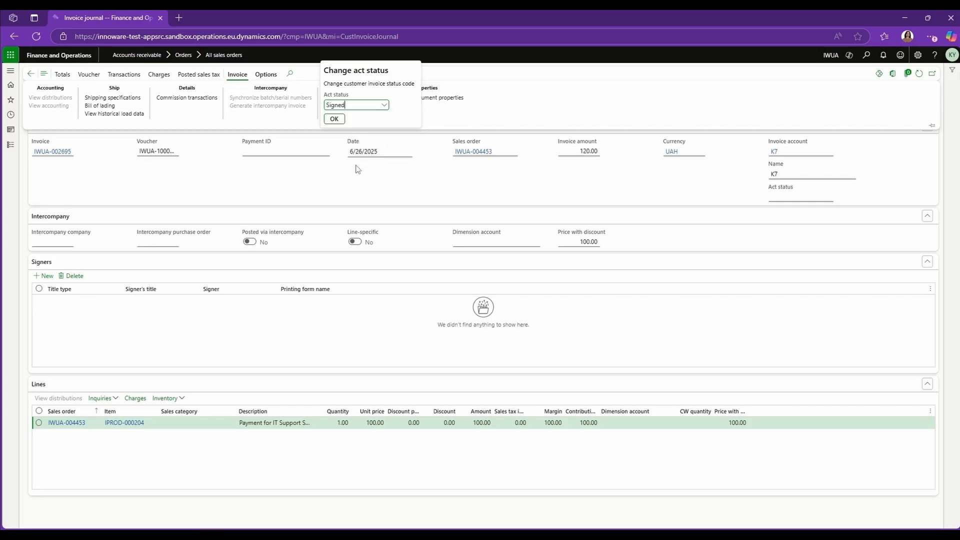
{"action": "left_click", "coordinate": [334, 119]}
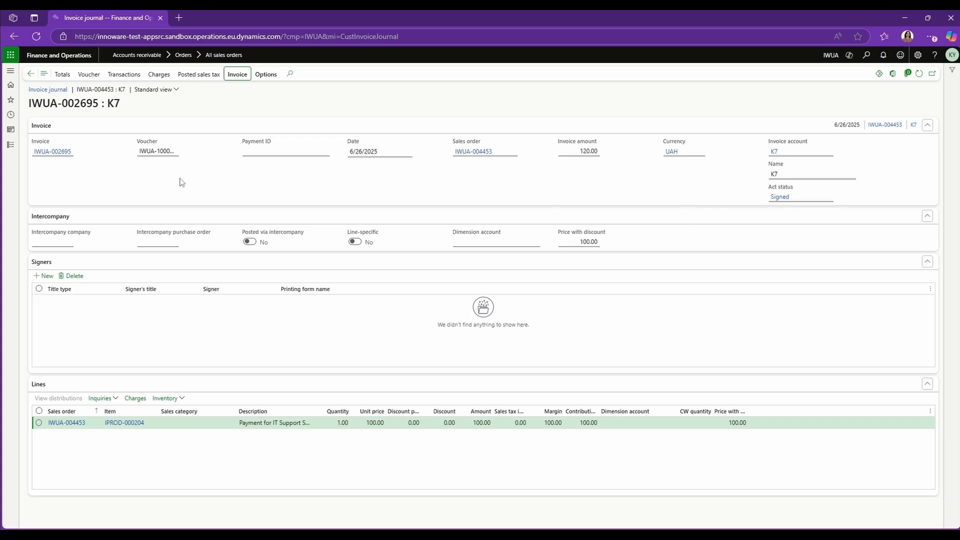
Step: Open customer payment journal IWUA-004906 and review the payment line's account financial dimensions
{"action": "left_click", "coordinate": [33, 76]}
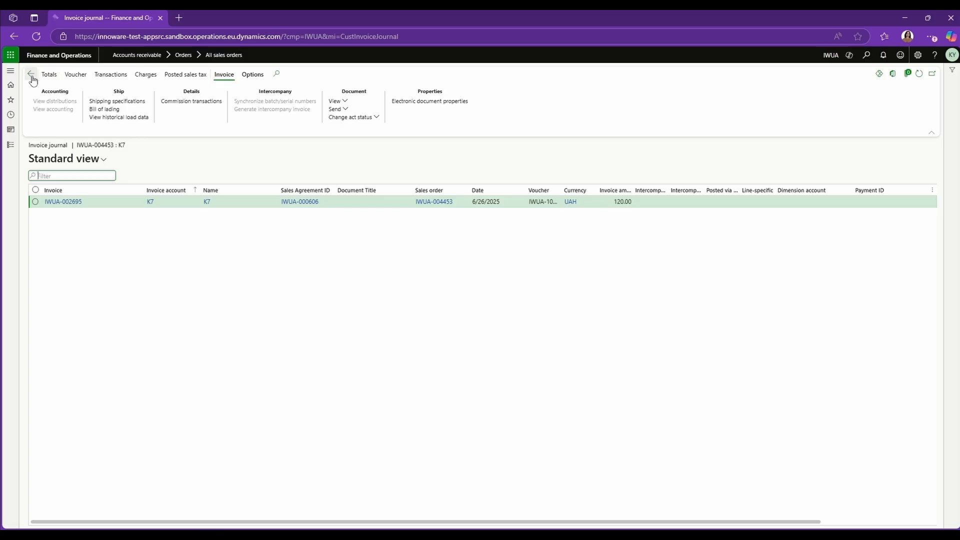
{"action": "left_click", "coordinate": [33, 76]}
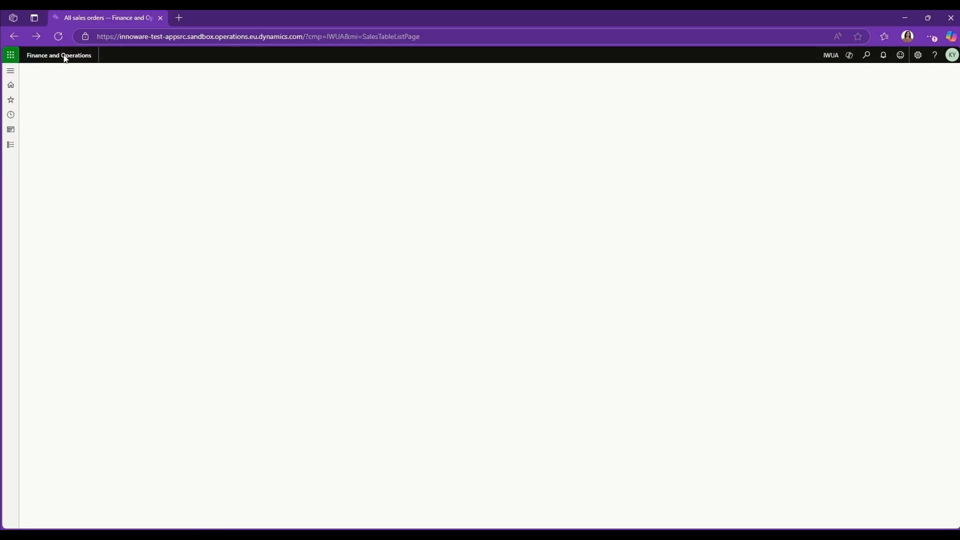
{"action": "left_click", "coordinate": [65, 58]}
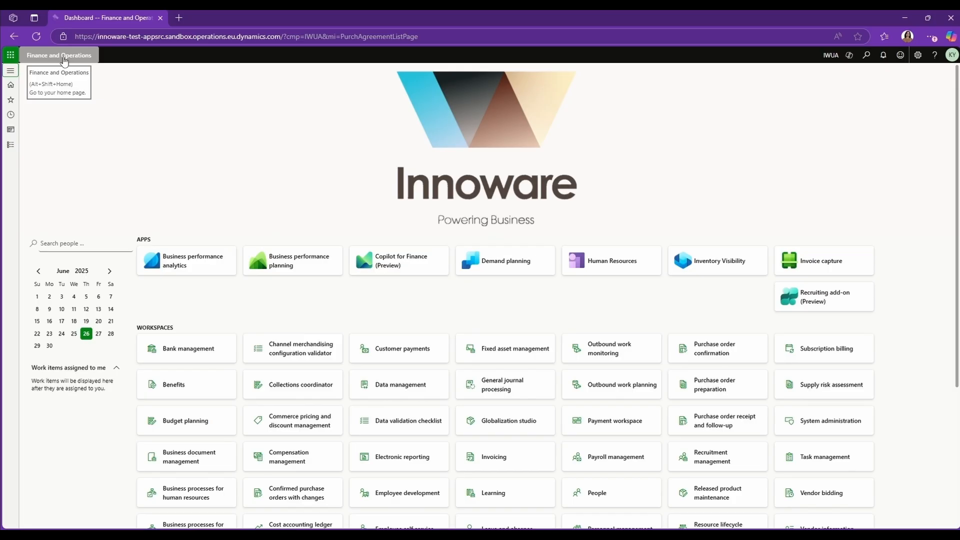
{"action": "left_click", "coordinate": [11, 144]}
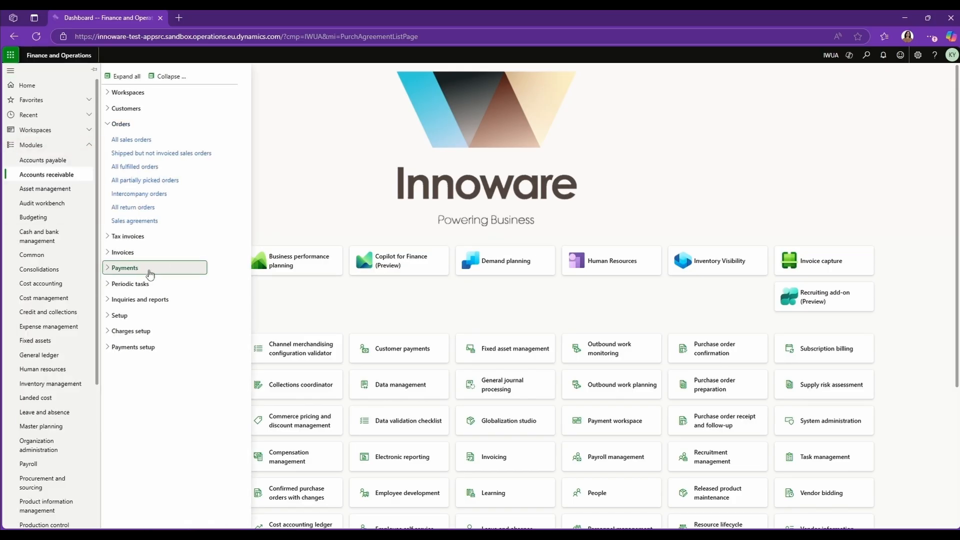
{"action": "left_click", "coordinate": [150, 271]}
{"action": "left_click", "coordinate": [142, 282]}
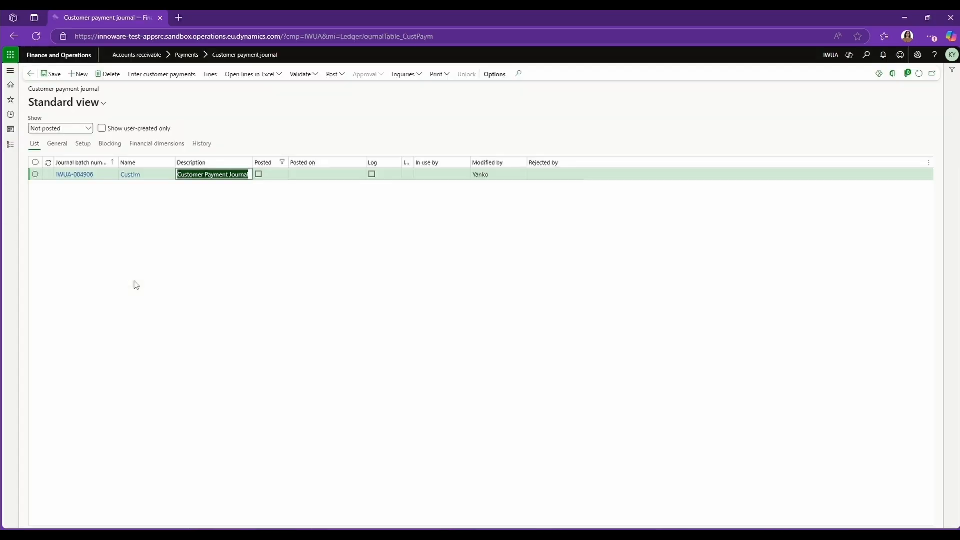
{"action": "left_click", "coordinate": [82, 173]}
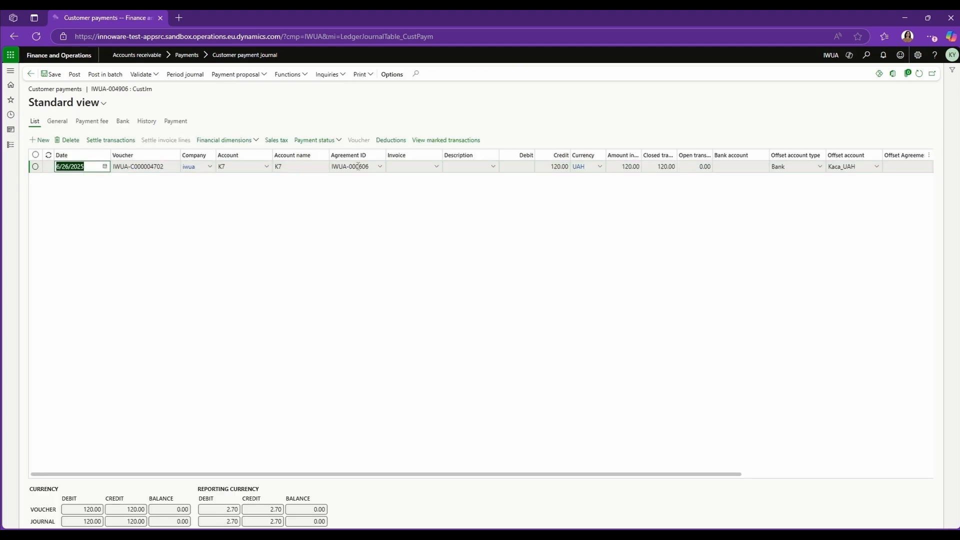
{"action": "left_click", "coordinate": [261, 143]}
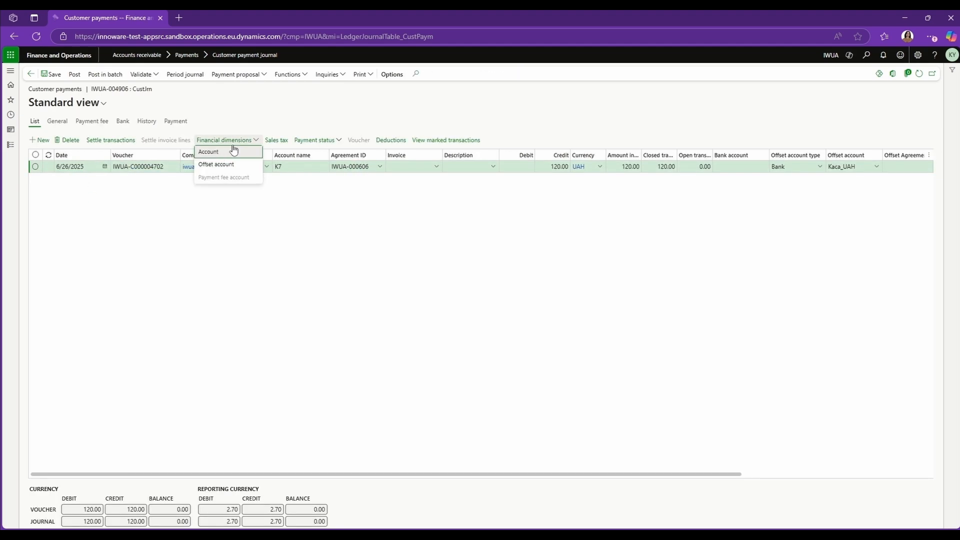
{"action": "left_click", "coordinate": [206, 156]}
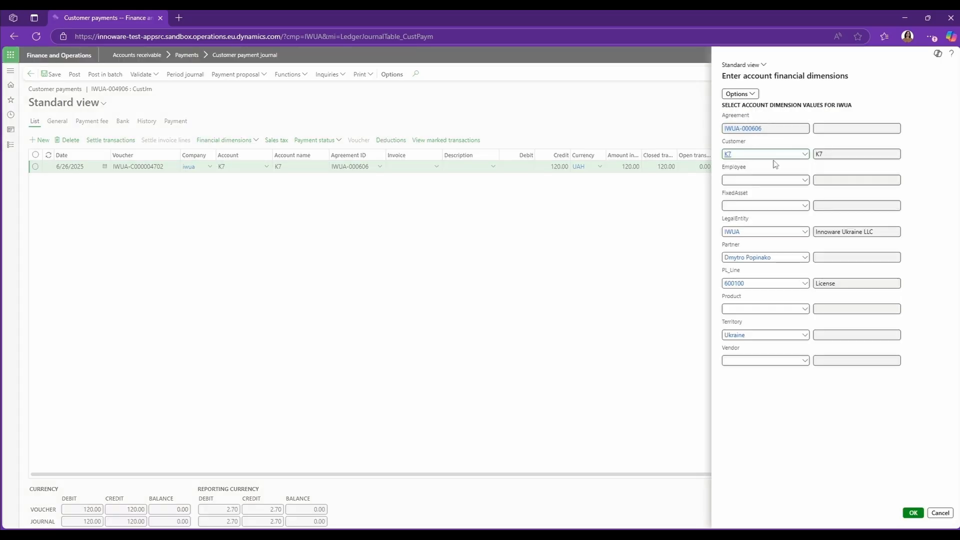
{"action": "left_click", "coordinate": [918, 512]}
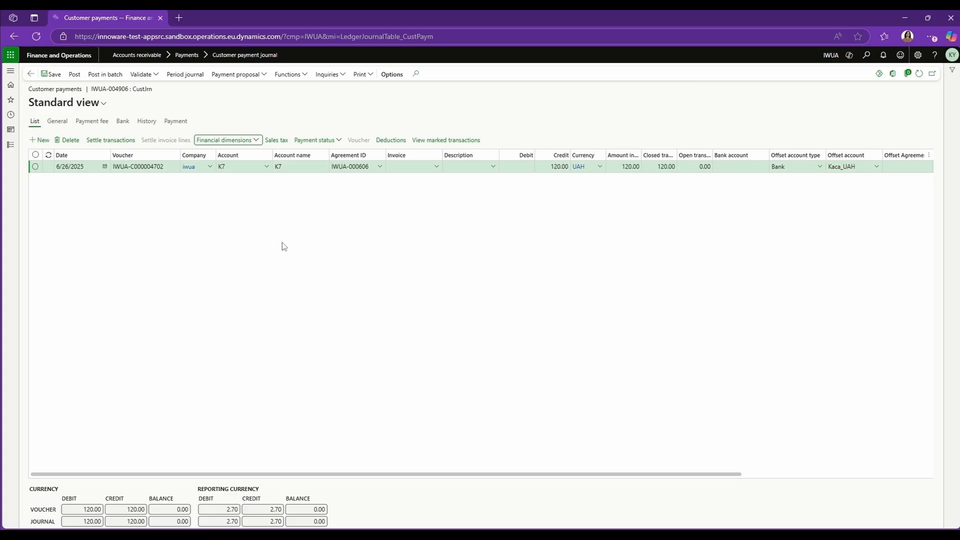
Step: Open customer K7's details from the payment line, view its transactions, and show only open ones
{"action": "left_click", "coordinate": [263, 167]}
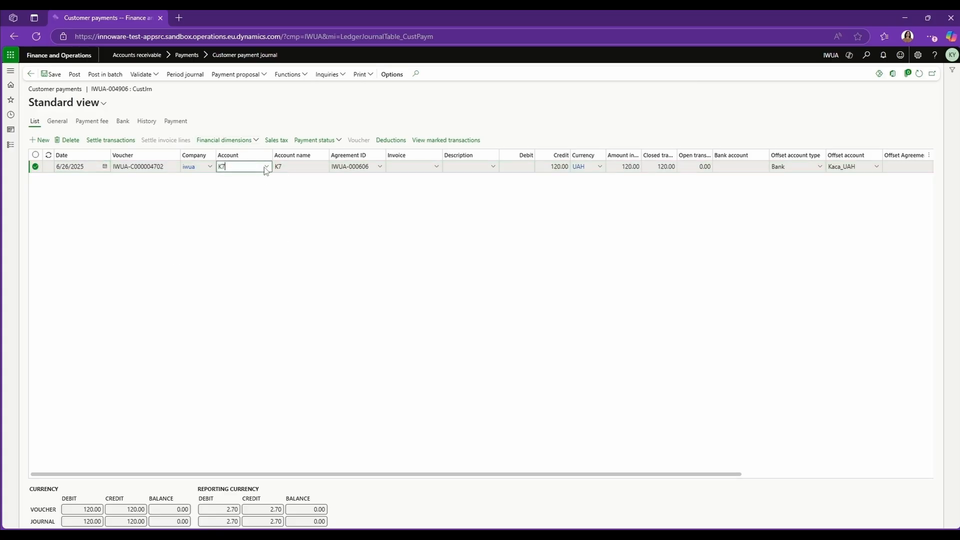
{"action": "right_click", "coordinate": [264, 167]}
{"action": "left_click", "coordinate": [268, 168]}
{"action": "right_click", "coordinate": [271, 168]}
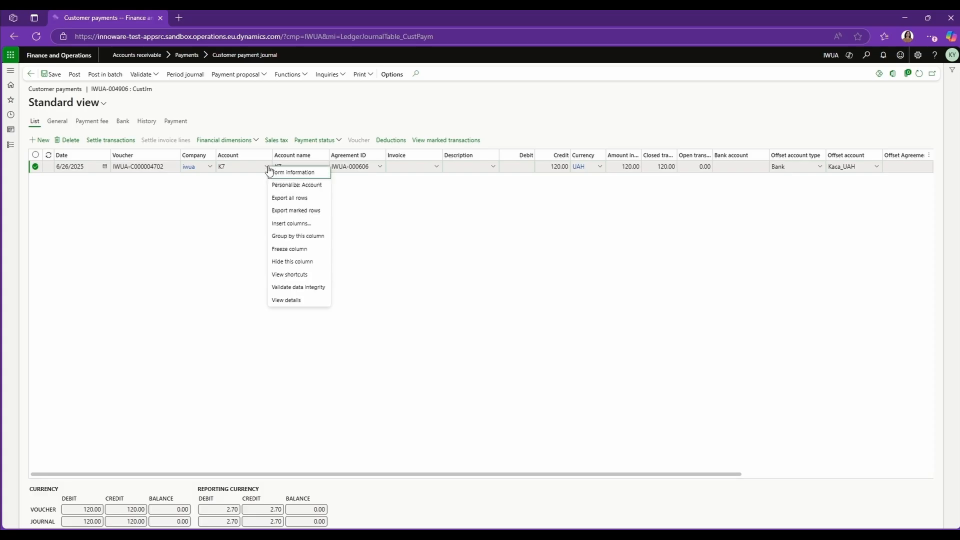
{"action": "left_click", "coordinate": [280, 305]}
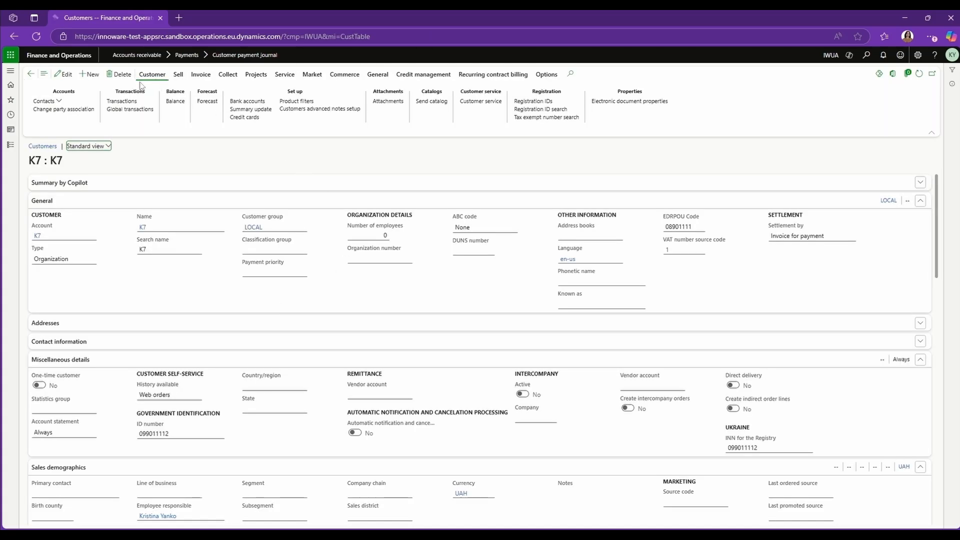
{"action": "left_click", "coordinate": [122, 101]}
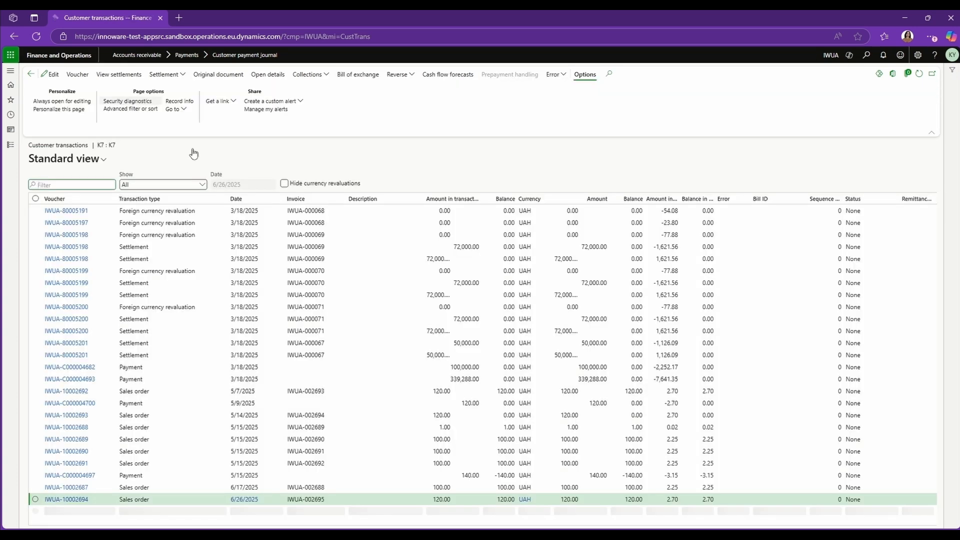
{"action": "left_click", "coordinate": [203, 186]}
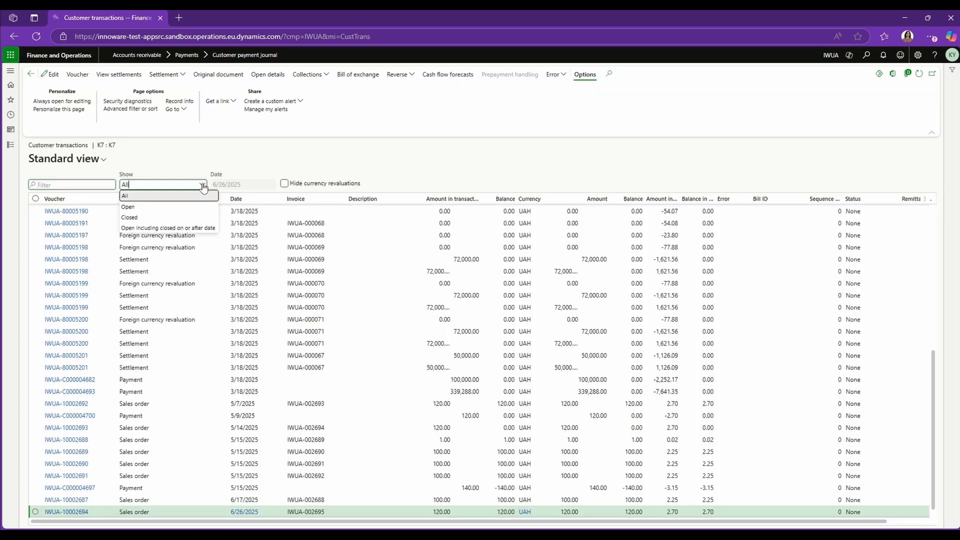
{"action": "left_click", "coordinate": [135, 209]}
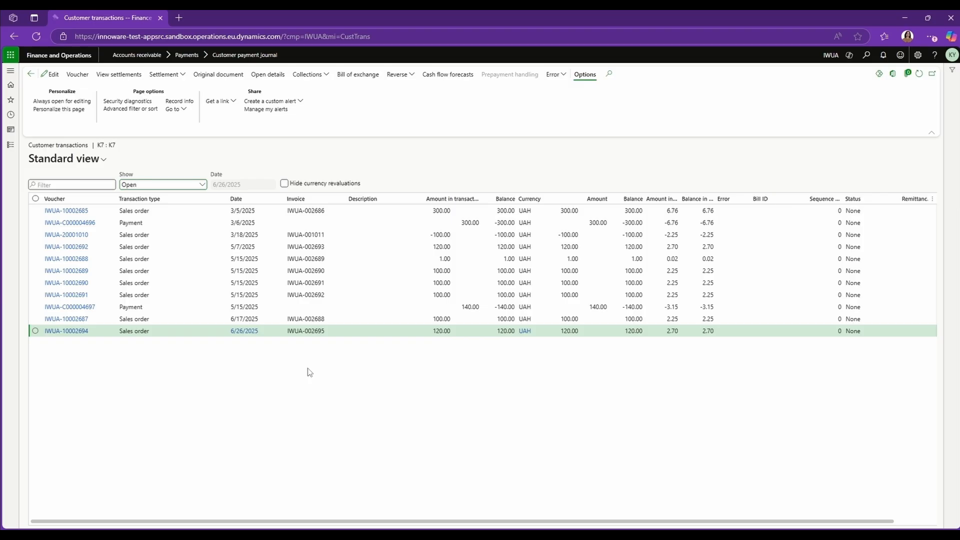
Step: Settle payment IWUA-C000004697 with invoice for payment IWUA-IFPE-00000073
{"action": "left_click", "coordinate": [165, 307]}
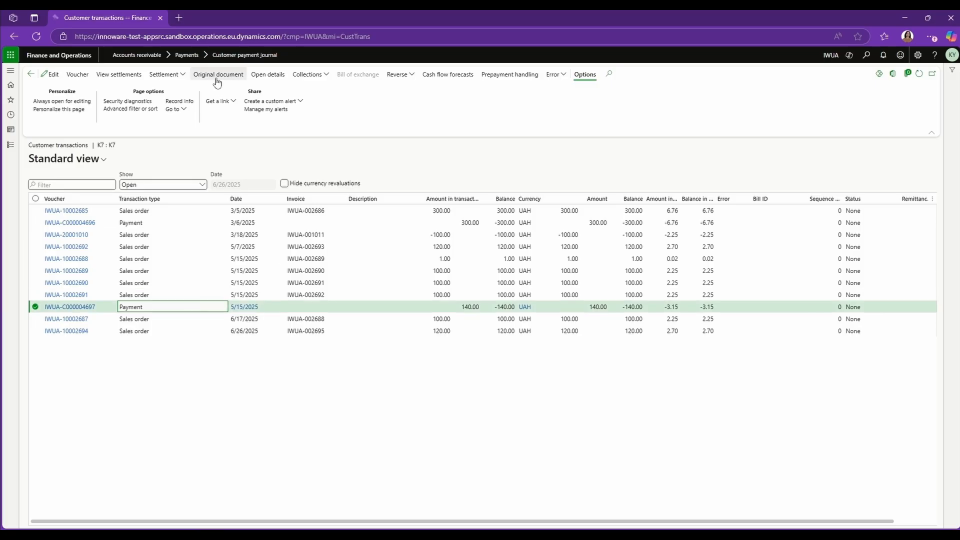
{"action": "left_click", "coordinate": [165, 75]}
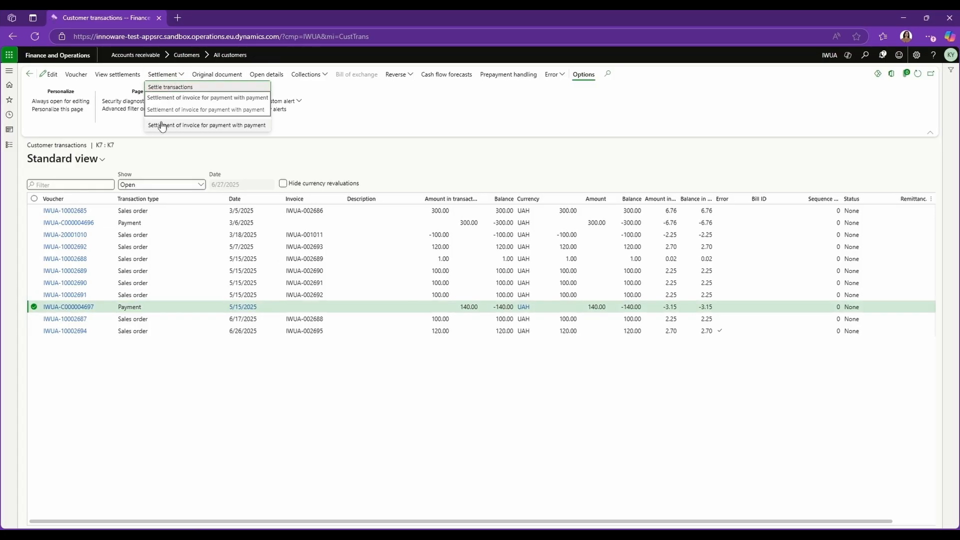
{"action": "left_click", "coordinate": [232, 129]}
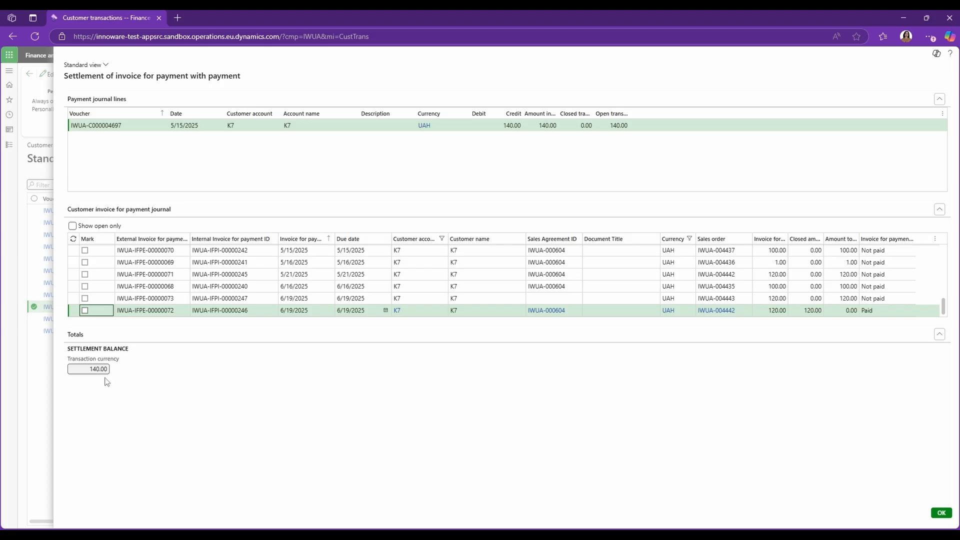
{"action": "left_click", "coordinate": [634, 299]}
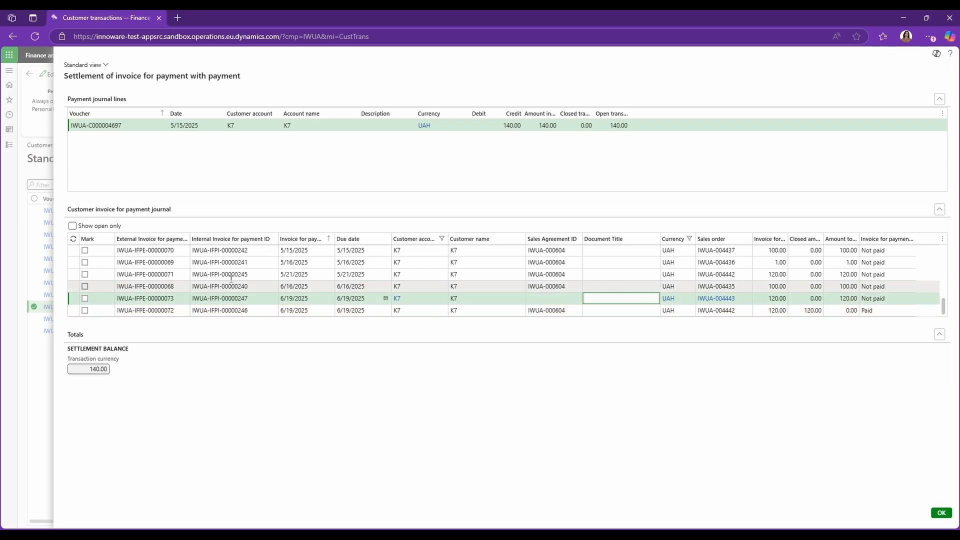
{"action": "left_click", "coordinate": [85, 299]}
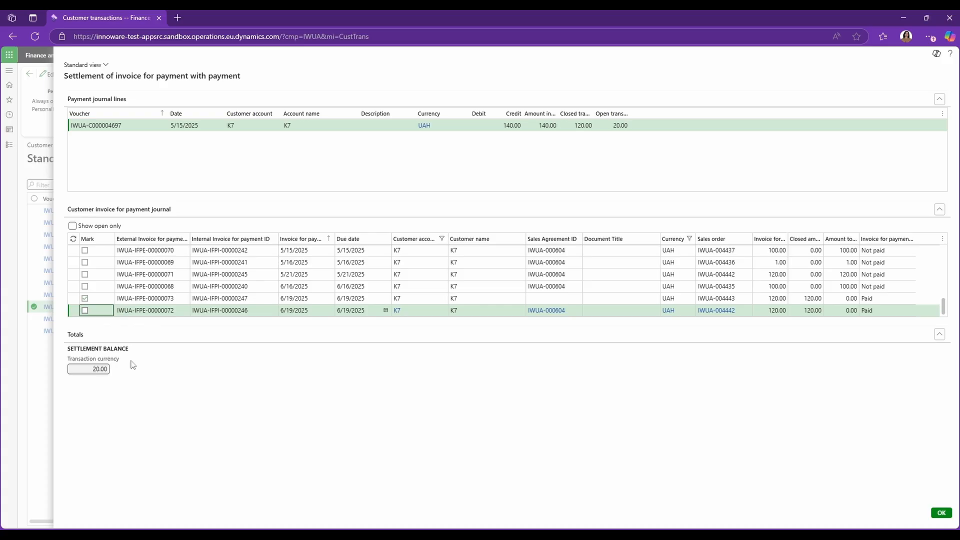
{"action": "left_click", "coordinate": [940, 515]}
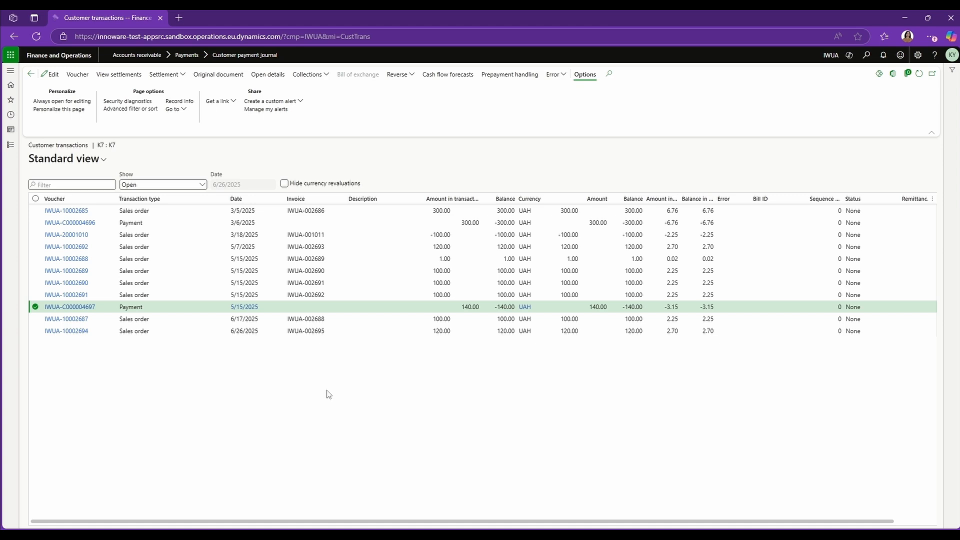
Step: Mark the sales order transaction for invoice IWUA-002695 as an error
{"action": "left_click", "coordinate": [444, 331]}
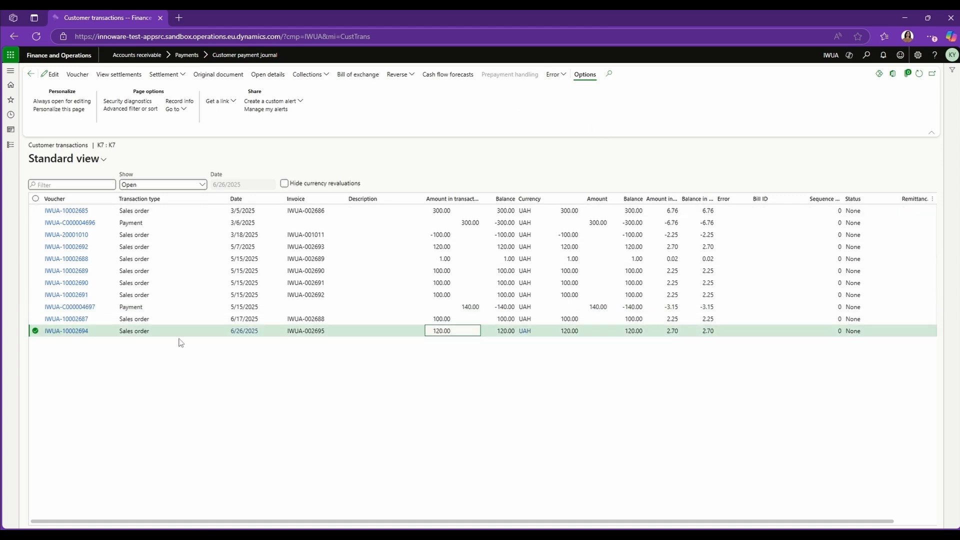
{"action": "left_click", "coordinate": [568, 79]}
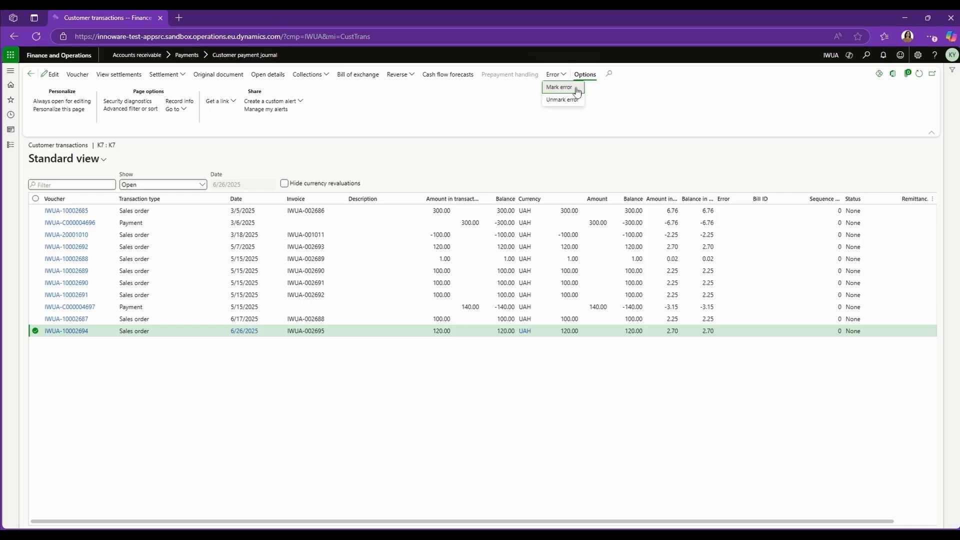
{"action": "left_click", "coordinate": [576, 88]}
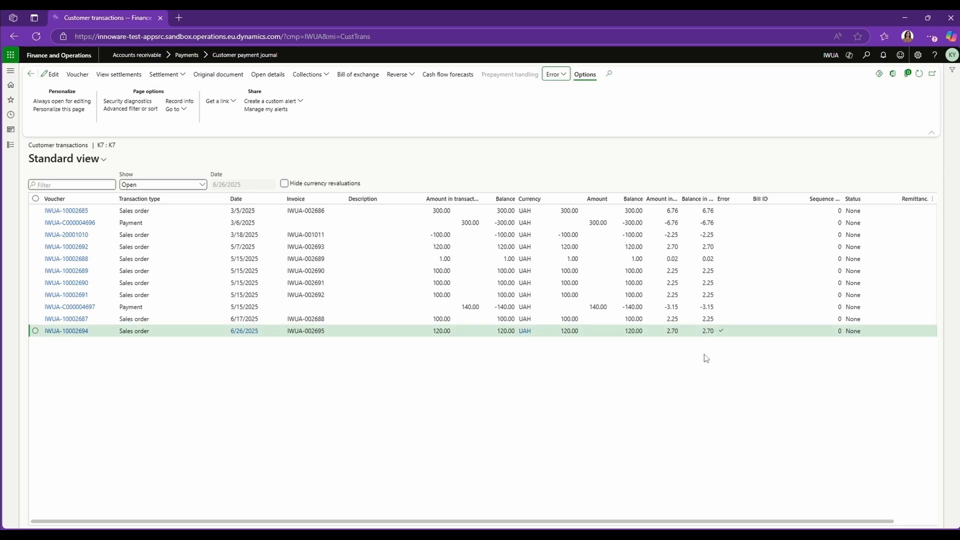
Step: Open the Customer reconciliation report (UA) from the Accounts receivable customer inquiries and reports
{"action": "left_click", "coordinate": [65, 59]}
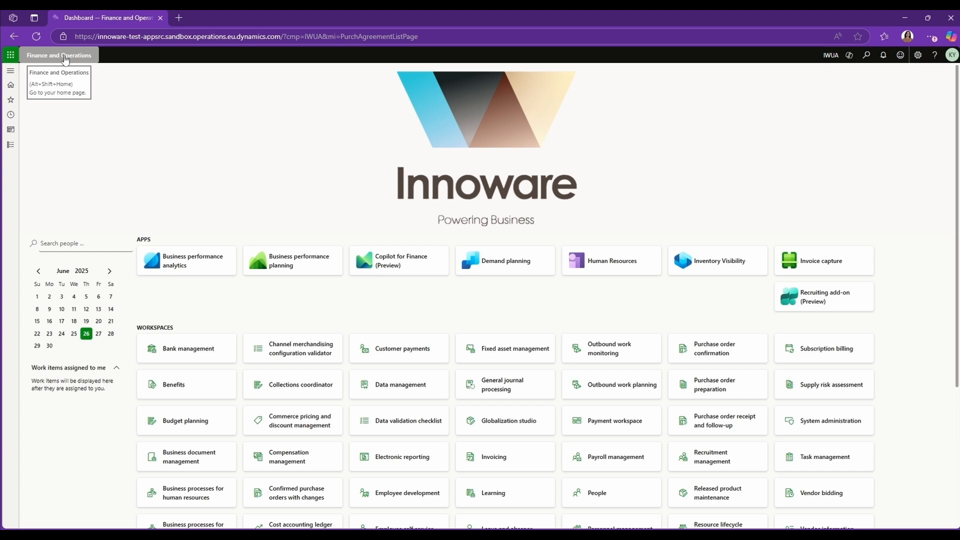
{"action": "left_click", "coordinate": [19, 147]}
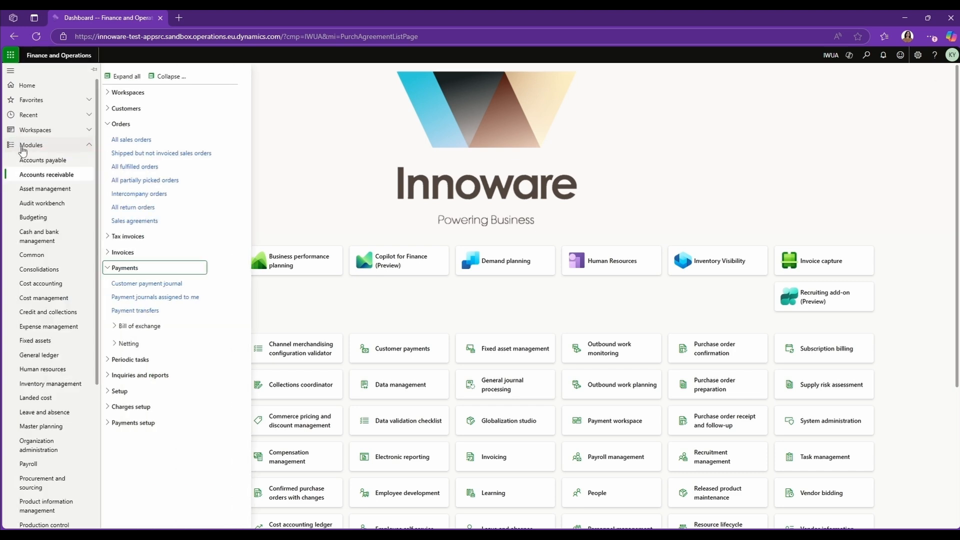
{"action": "left_click", "coordinate": [169, 76]}
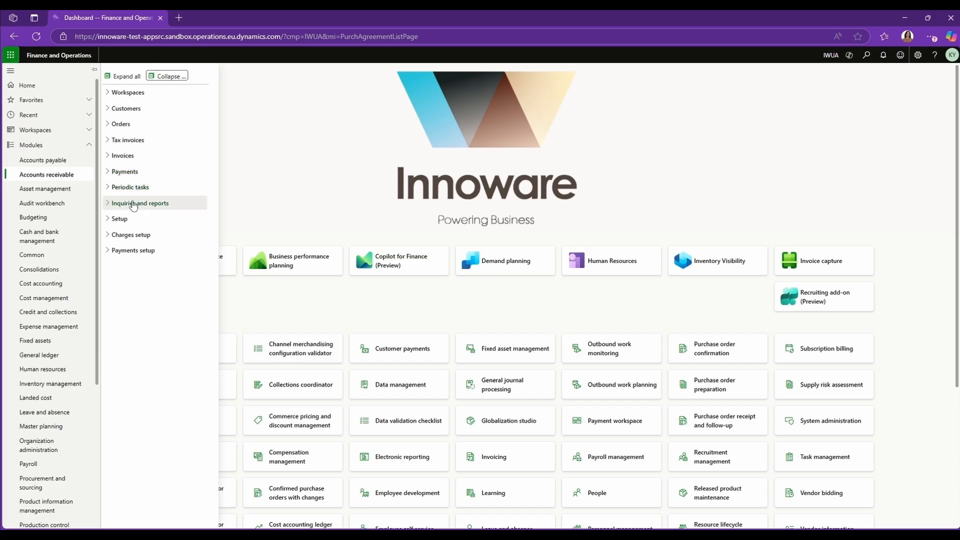
{"action": "left_click", "coordinate": [134, 203]}
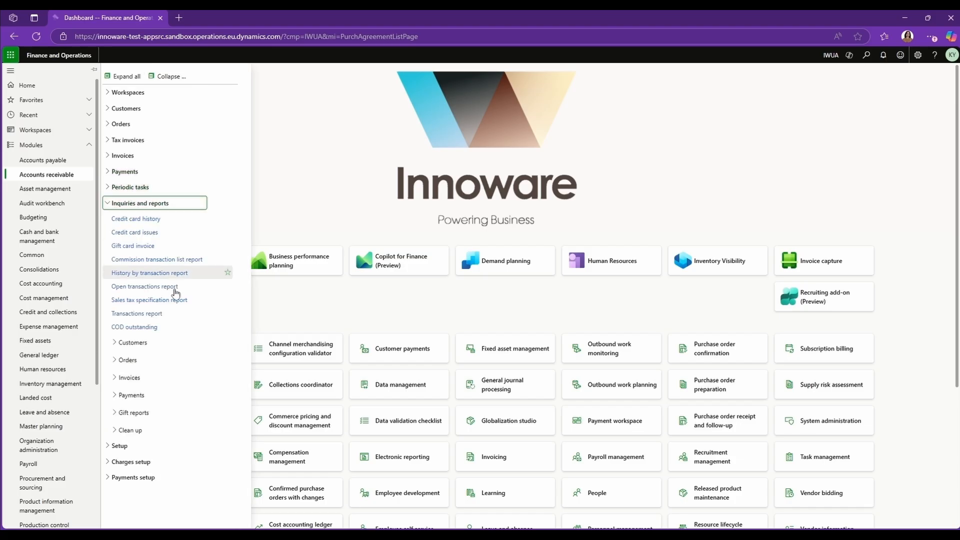
{"action": "left_click", "coordinate": [137, 343]}
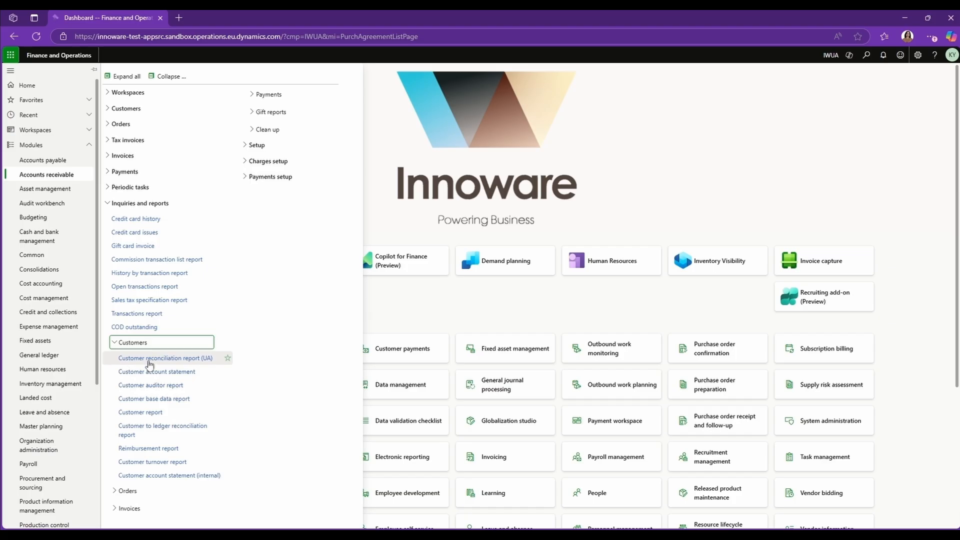
{"action": "left_click", "coordinate": [155, 361]}
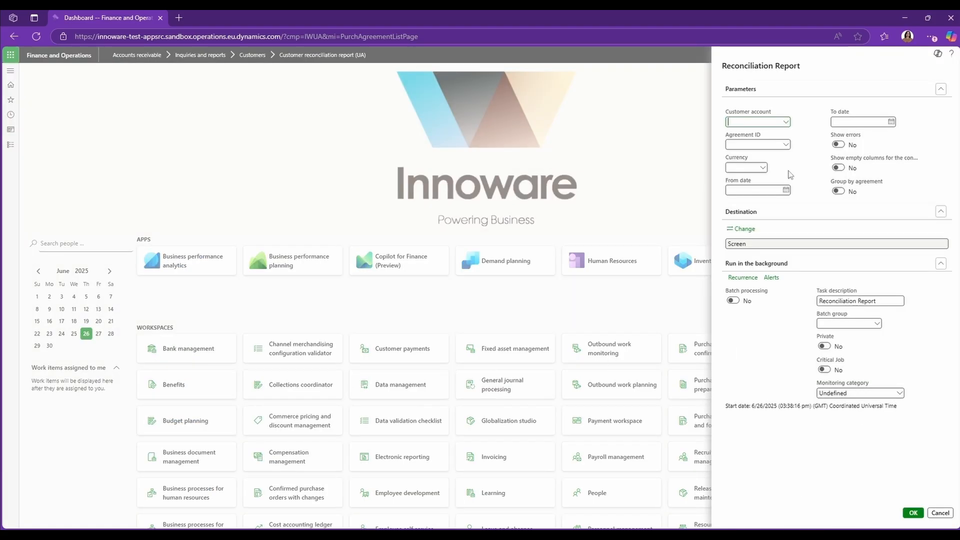
Step: Select customer account K7 for the reconciliation report by filtering the customer list
{"action": "left_click", "coordinate": [787, 122]}
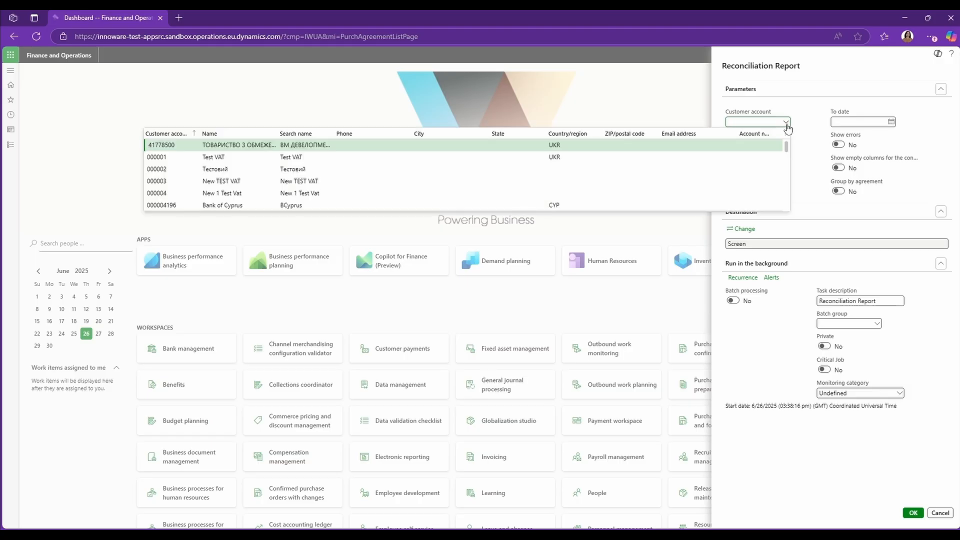
{"action": "left_click", "coordinate": [185, 133]}
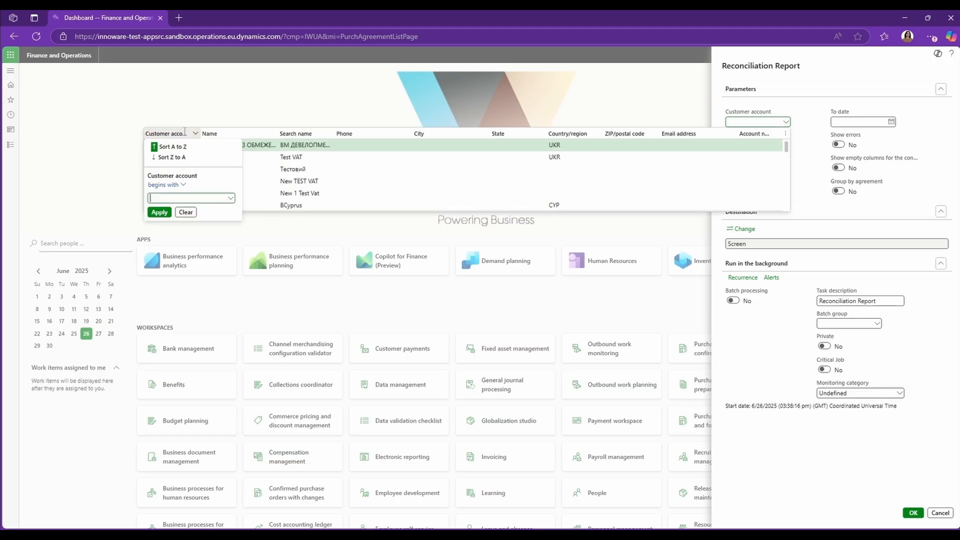
{"action": "type", "text": "K7"}
{"action": "key", "text": "Return"}
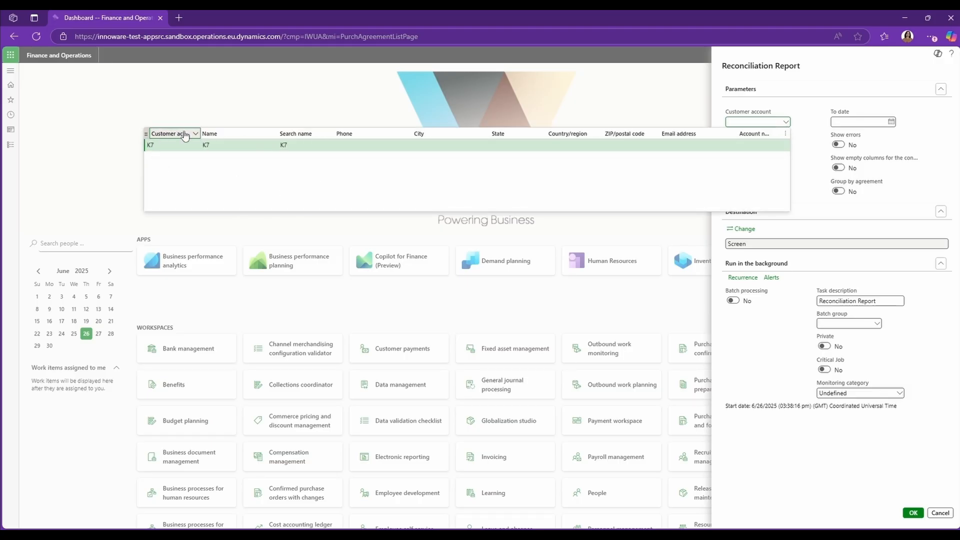
{"action": "left_click", "coordinate": [224, 144]}
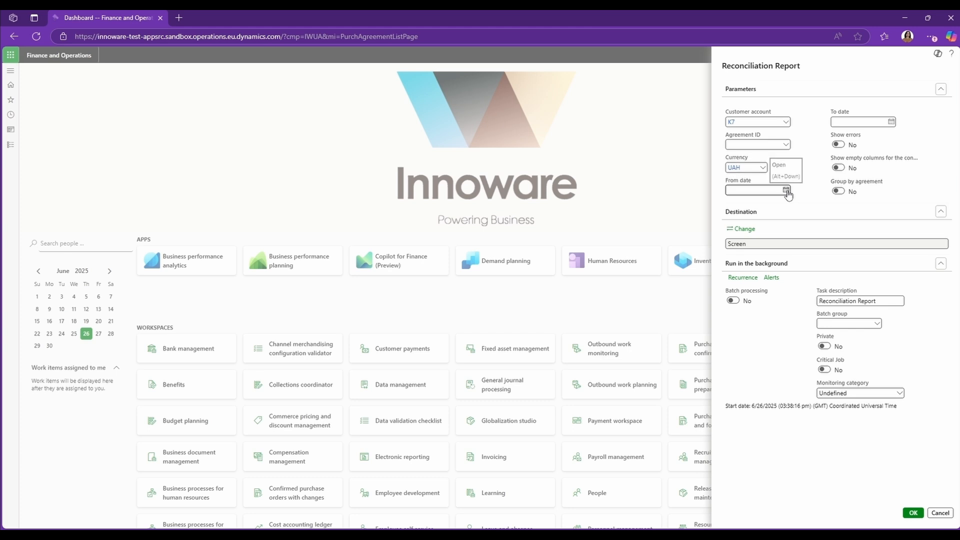
Step: Set the report period from 01.05.2025 to 31.05.2025
{"action": "left_click", "coordinate": [786, 191]}
{"action": "left_click", "coordinate": [740, 207]}
{"action": "left_click", "coordinate": [788, 234]}
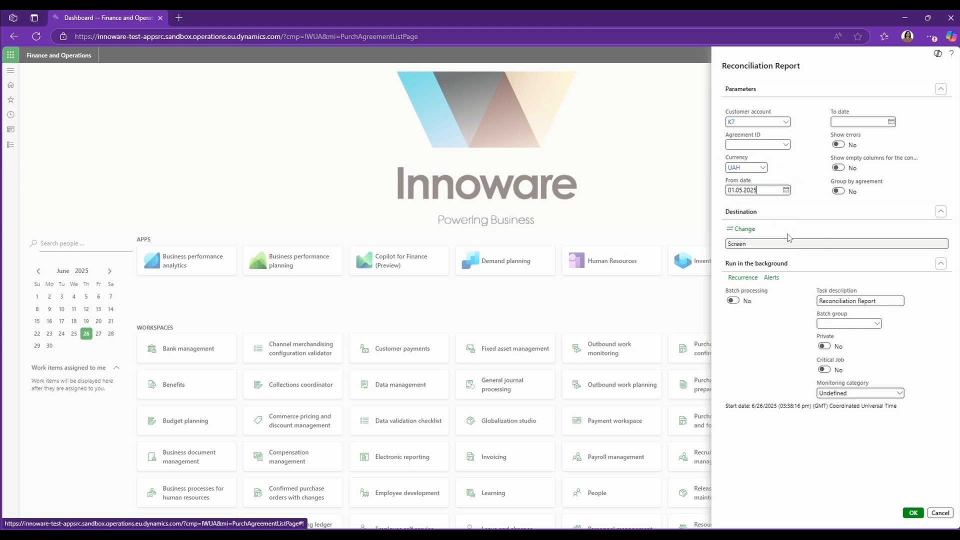
{"action": "left_click", "coordinate": [891, 122]}
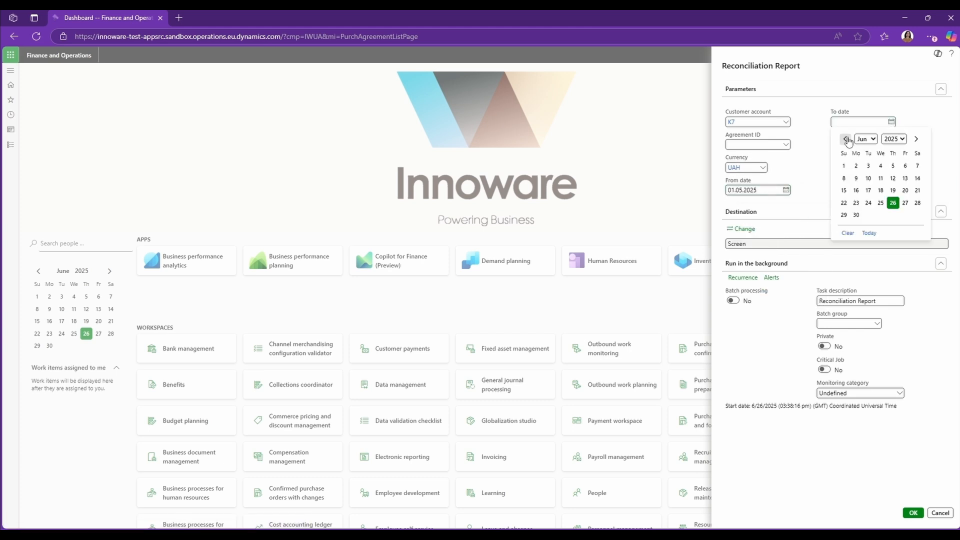
{"action": "left_click", "coordinate": [918, 215]}
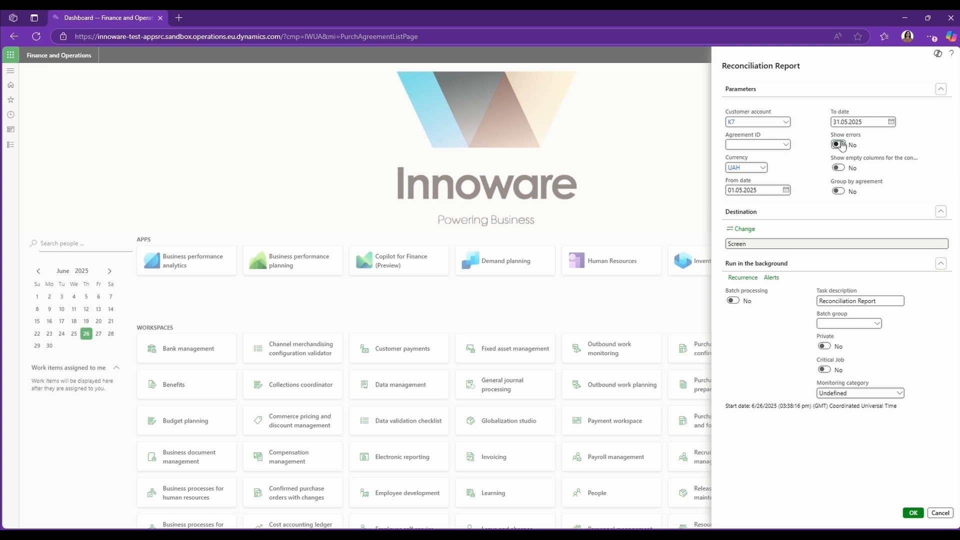
Step: Turn on Show errors and Group by agreement, run the reconciliation report, and review it
{"action": "left_click", "coordinate": [838, 145]}
{"action": "left_click", "coordinate": [838, 191]}
{"action": "left_click", "coordinate": [913, 515]}
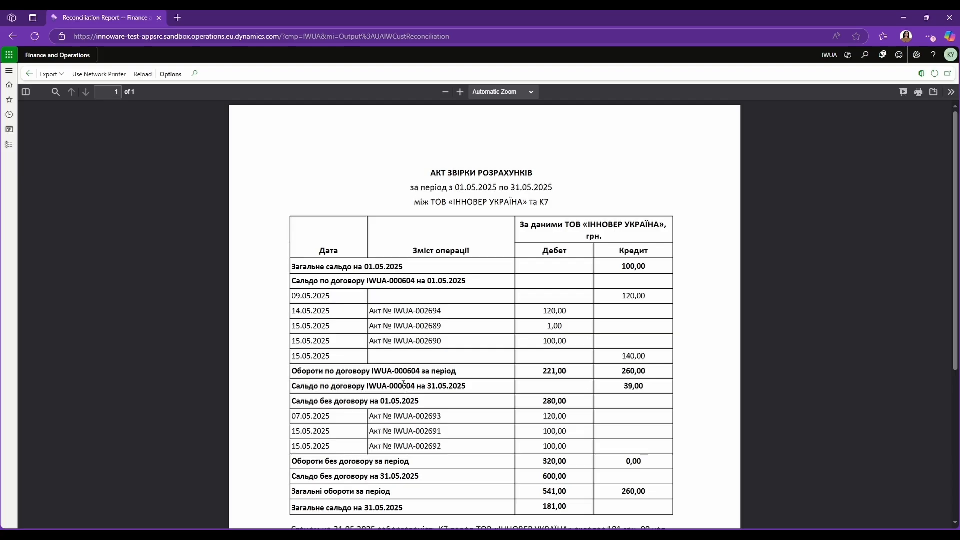
{"action": "scroll", "coordinate": [423, 370], "scroll_direction": "down", "scroll_amount": 1}
{"action": "scroll", "coordinate": [429, 365], "scroll_direction": "down", "scroll_amount": 1}
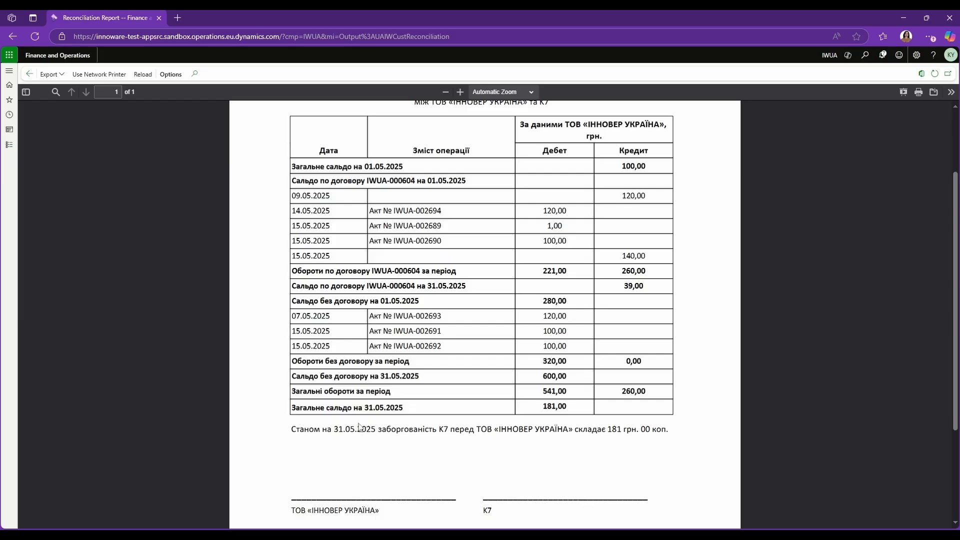
Step: Open the Tax invoices list from the Tax module
{"action": "left_click", "coordinate": [67, 59]}
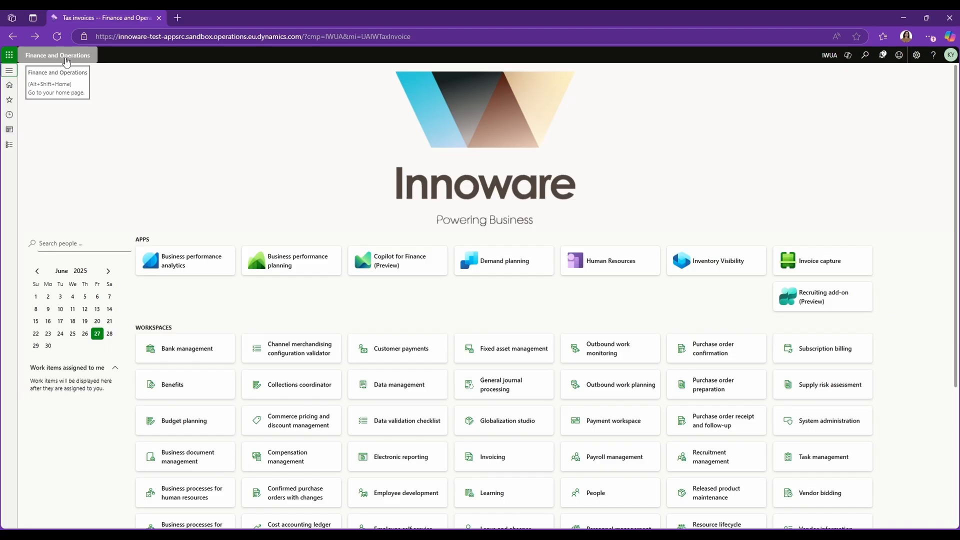
{"action": "left_click", "coordinate": [9, 145]}
{"action": "scroll", "coordinate": [58, 268], "scroll_direction": "down", "scroll_amount": 2}
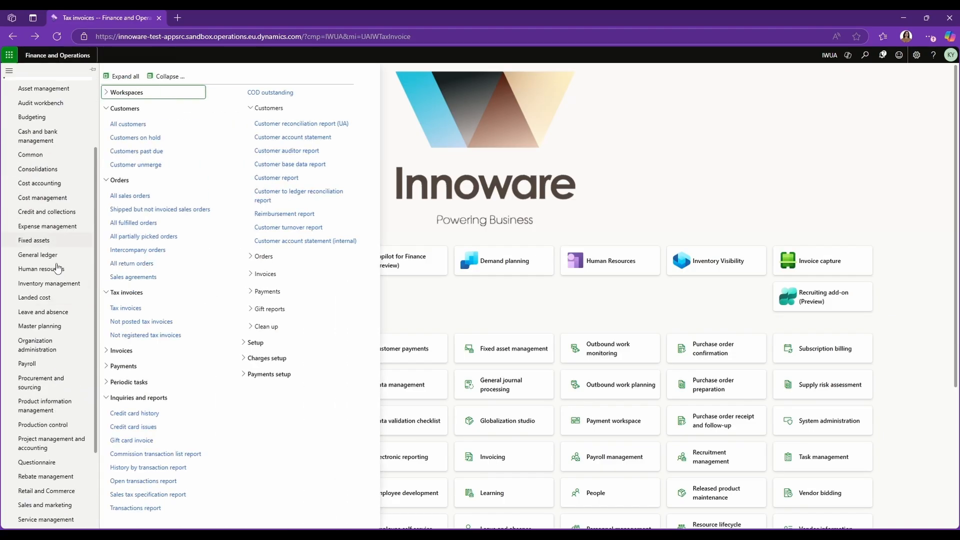
{"action": "scroll", "coordinate": [57, 269], "scroll_direction": "down", "scroll_amount": 3}
{"action": "left_click", "coordinate": [25, 455]}
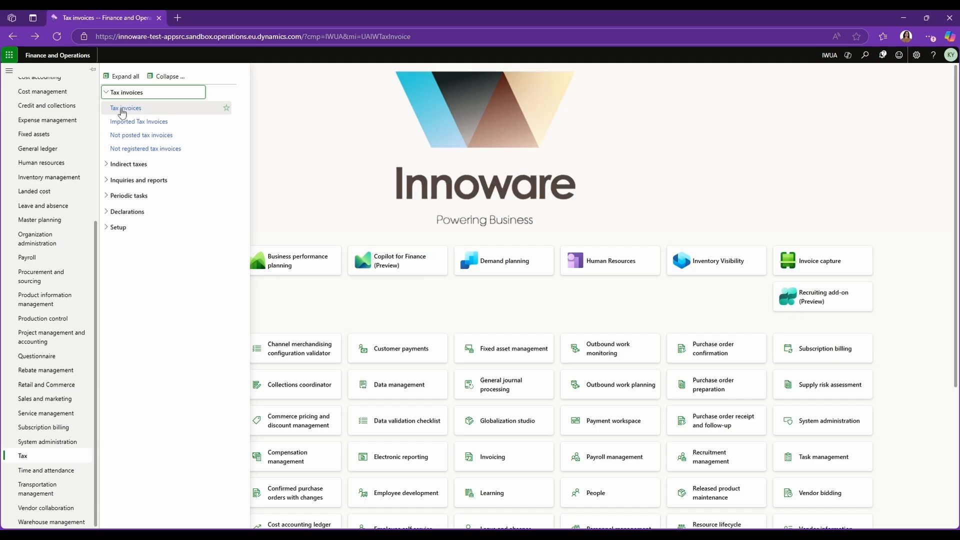
{"action": "left_click", "coordinate": [122, 111]}
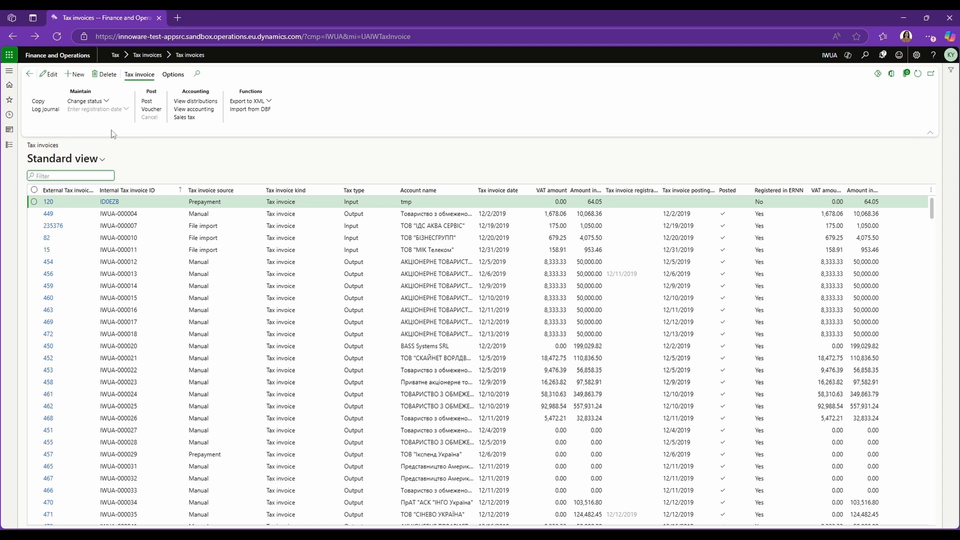
Step: Start a new tax invoice dated 6/26/2025 with account type Customer
{"action": "left_click", "coordinate": [76, 74]}
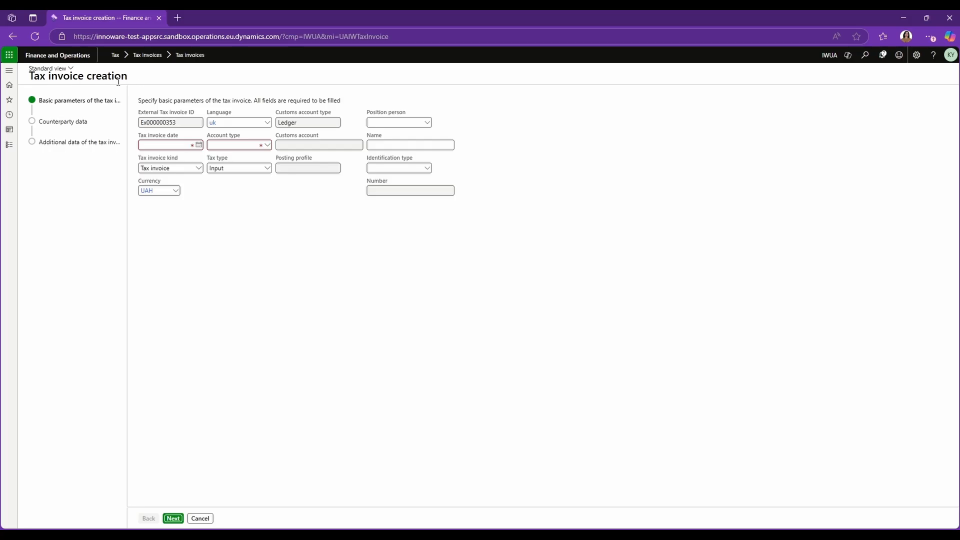
{"action": "left_click", "coordinate": [199, 145]}
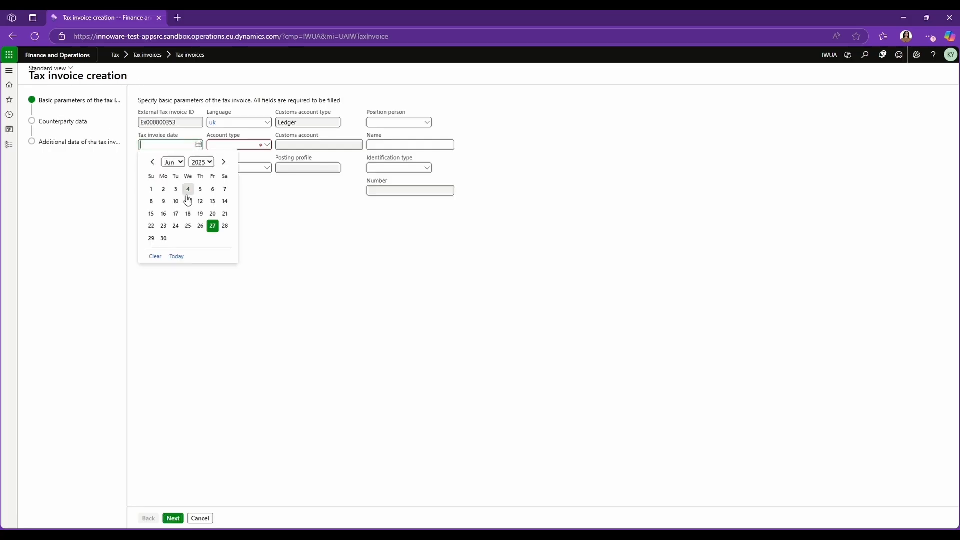
{"action": "left_click", "coordinate": [200, 223]}
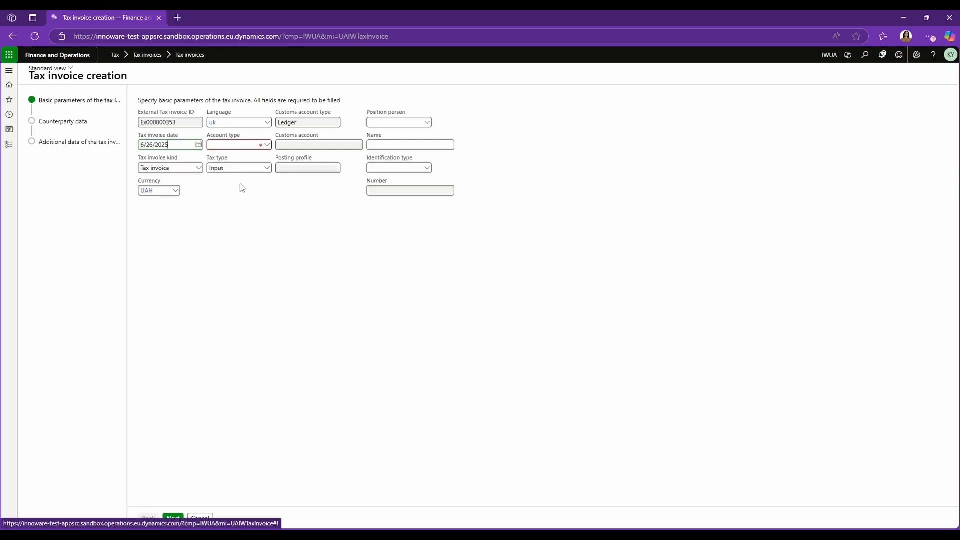
{"action": "left_click", "coordinate": [268, 145]}
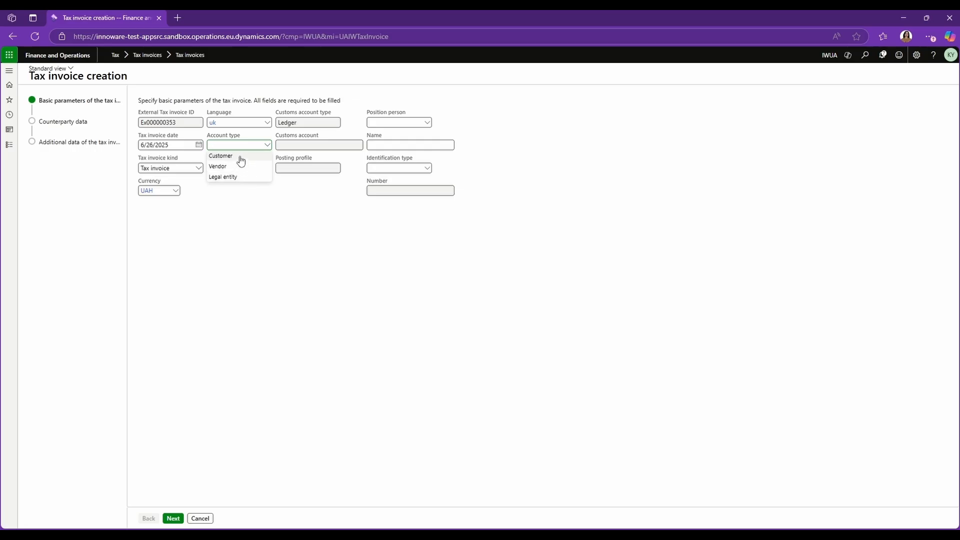
{"action": "left_click", "coordinate": [242, 158]}
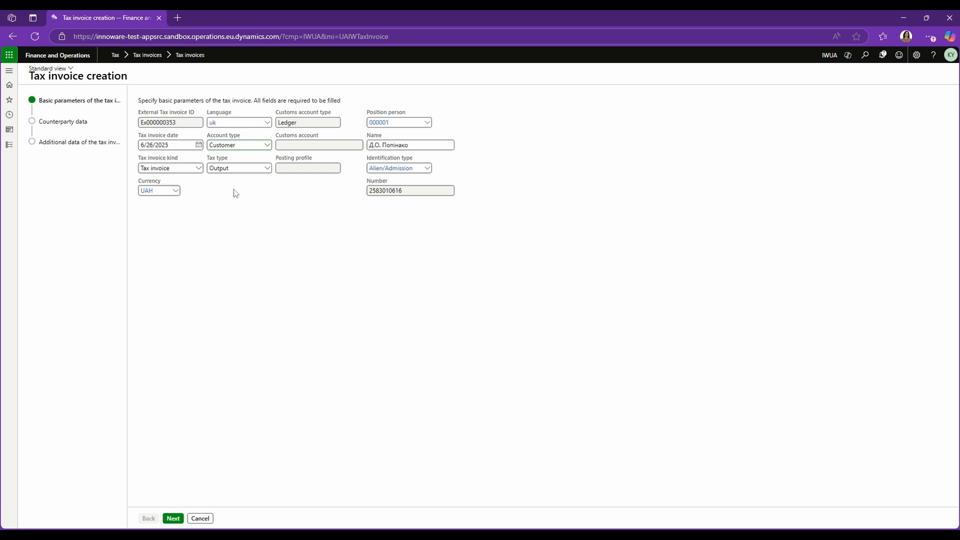
Step: Keep the tax invoice kind as Tax invoice and continue to the counterparty data
{"action": "left_click", "coordinate": [199, 169]}
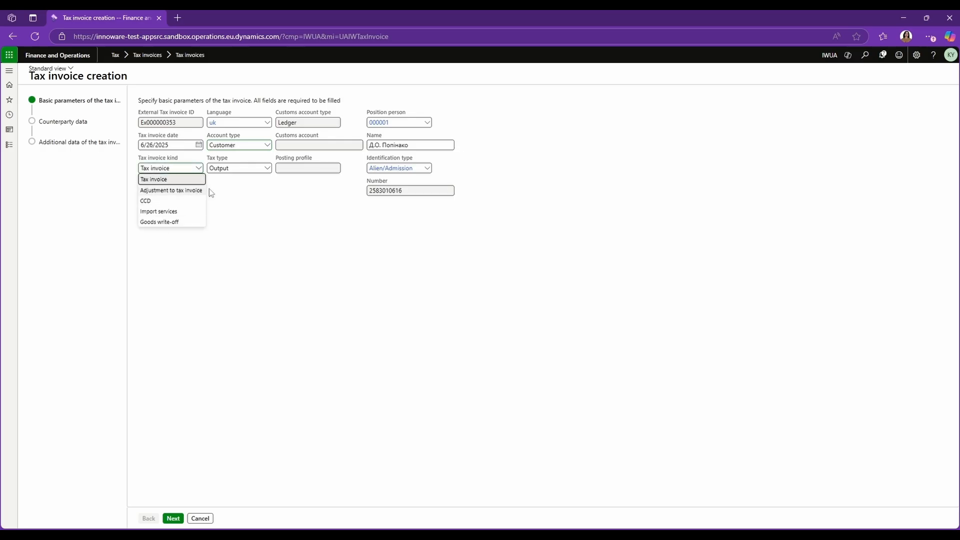
{"action": "left_click", "coordinate": [224, 186]}
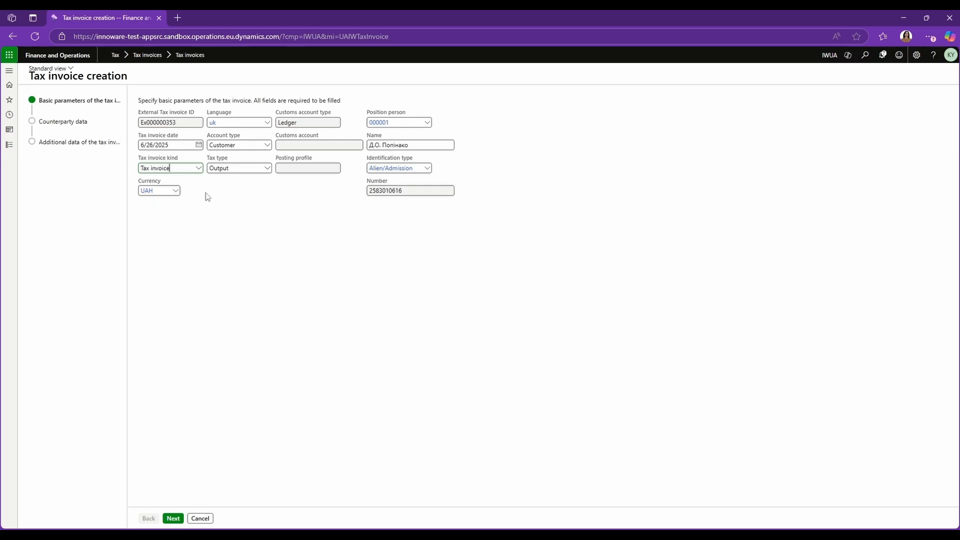
{"action": "left_click", "coordinate": [173, 519]}
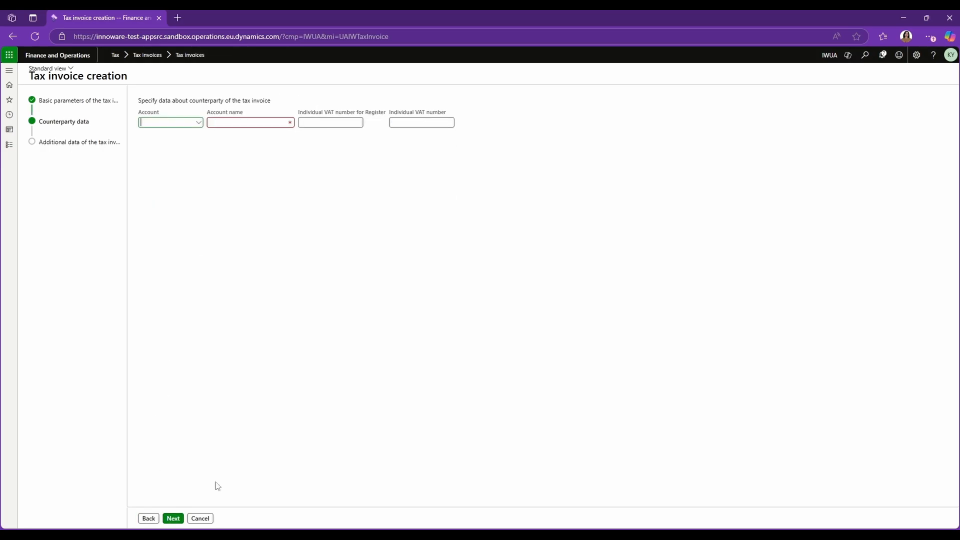
Step: Choose customer K7 as the counterparty account and continue to the additional data
{"action": "left_click", "coordinate": [199, 123]}
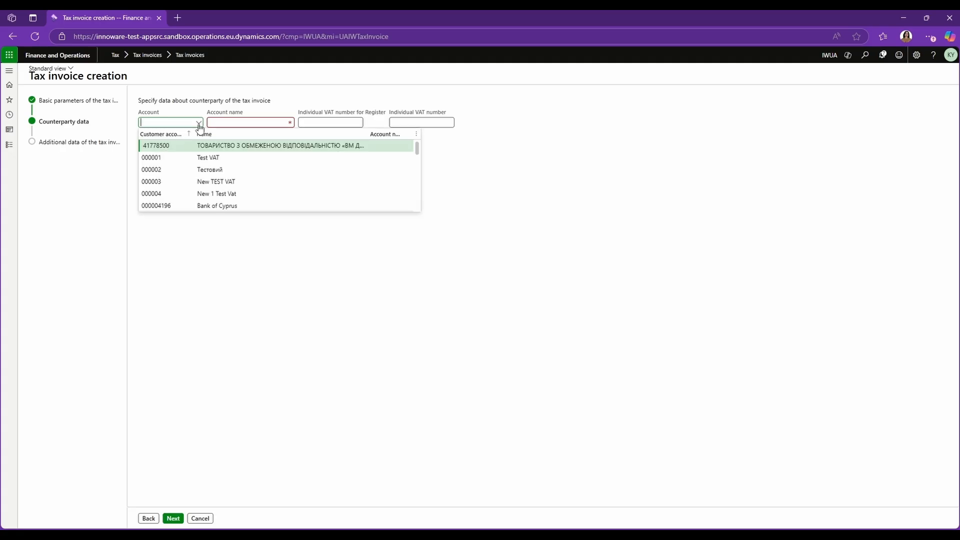
{"action": "left_click", "coordinate": [175, 135]}
{"action": "type", "text": "K7"}
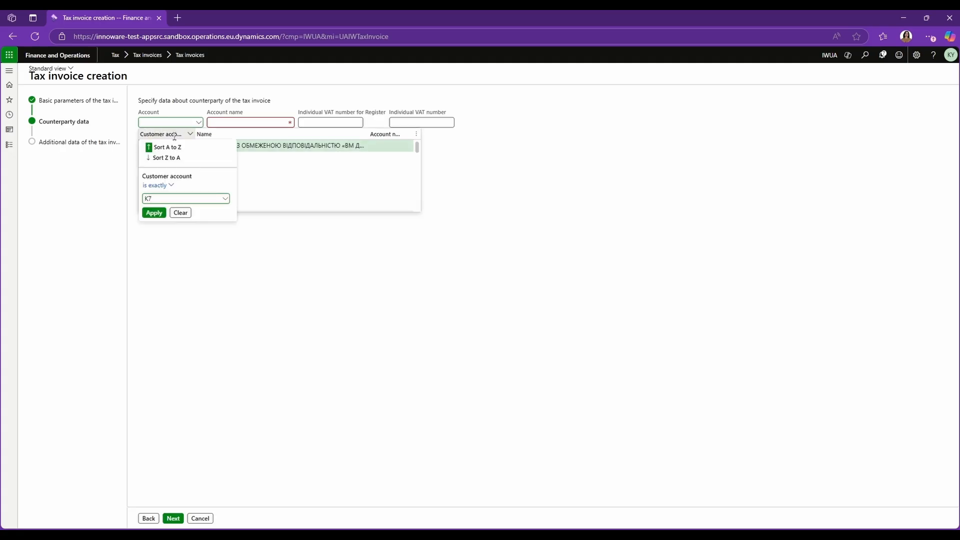
{"action": "left_click", "coordinate": [155, 214]}
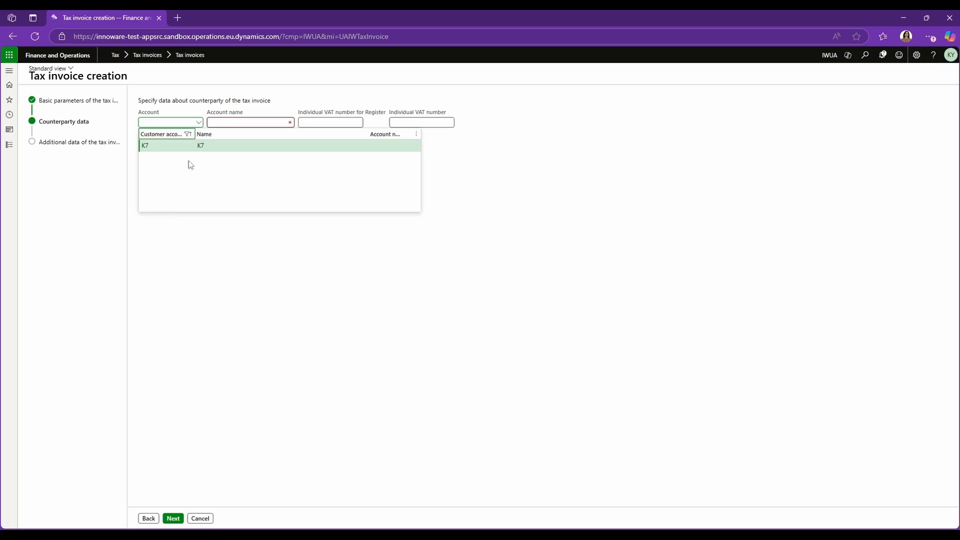
{"action": "left_click", "coordinate": [194, 144]}
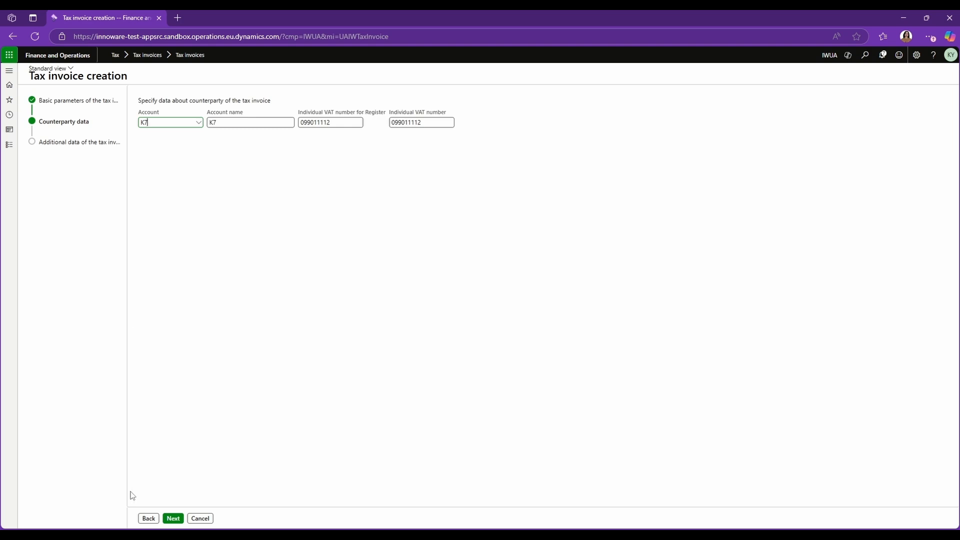
{"action": "left_click", "coordinate": [175, 520]}
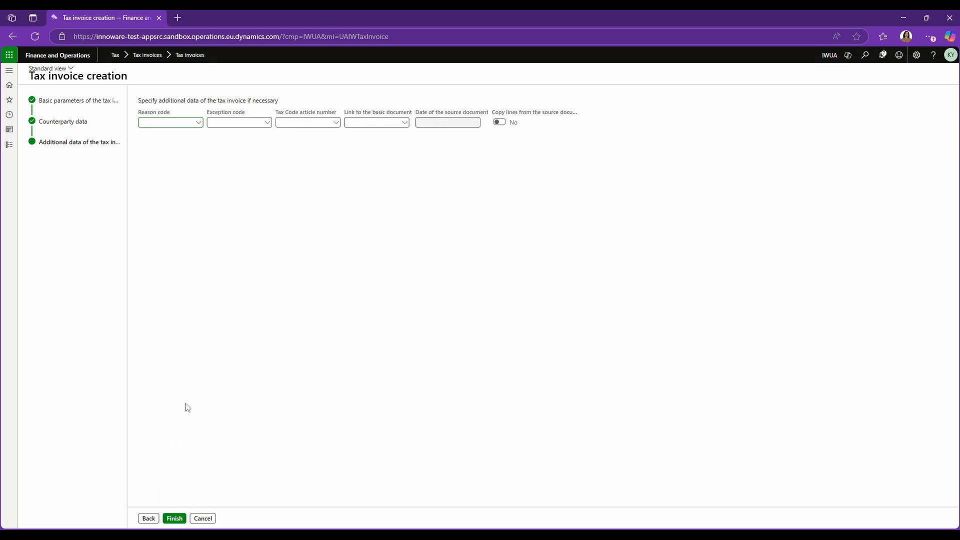
Step: Link the tax invoice to the basic document by filtering invoices for IWUA-002696 and choosing voucher IWUA-10002695
{"action": "left_click", "coordinate": [199, 123]}
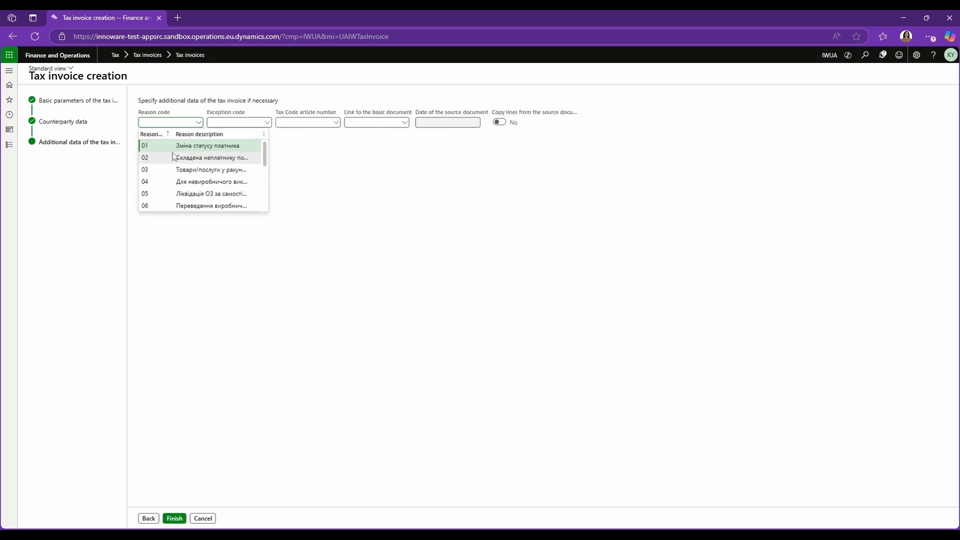
{"action": "left_click", "coordinate": [308, 175]}
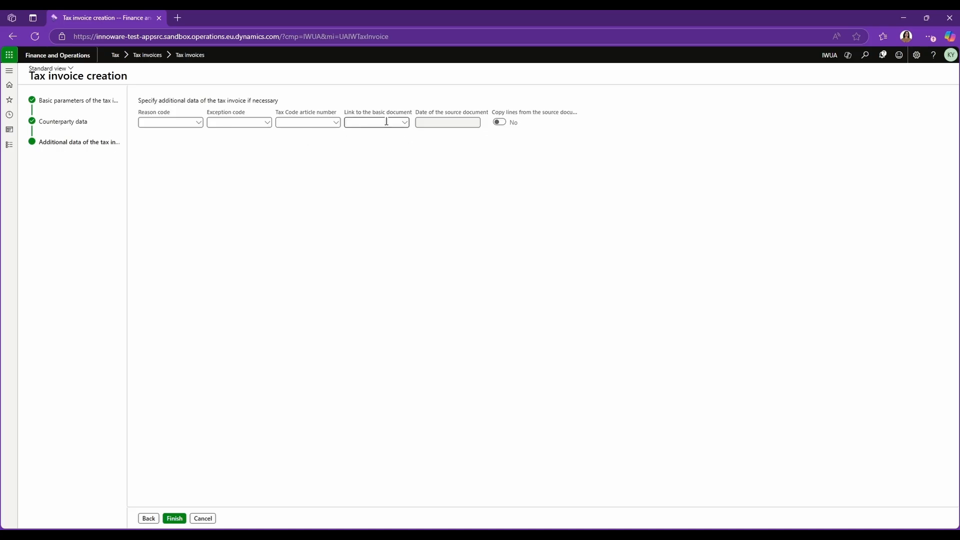
{"action": "left_click", "coordinate": [405, 123]}
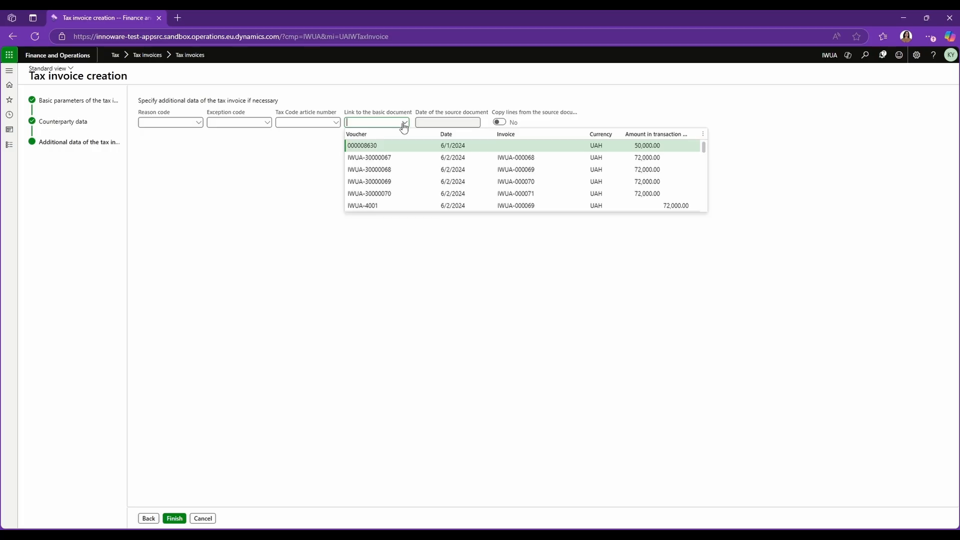
{"action": "left_click", "coordinate": [517, 138]}
{"action": "type", "text": "IWUA-002696"}
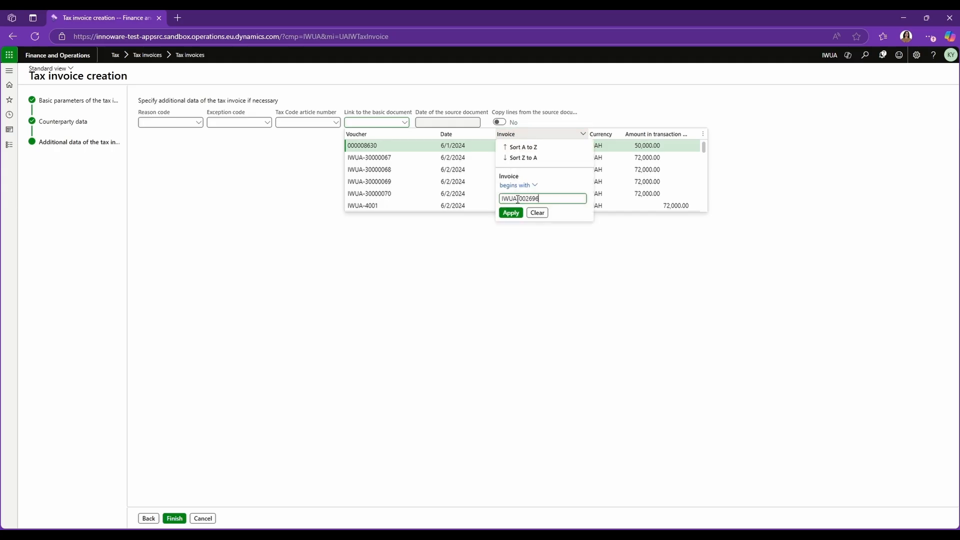
{"action": "left_click", "coordinate": [512, 214]}
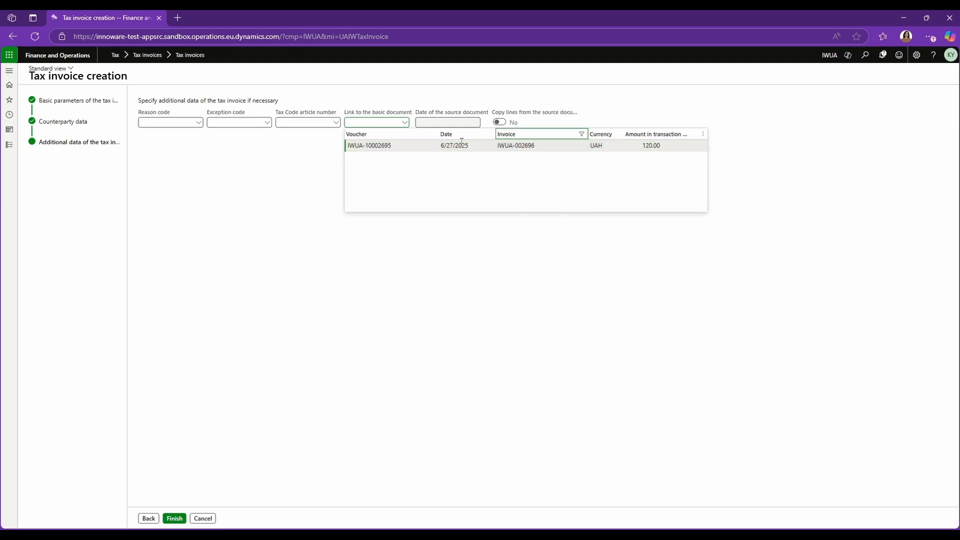
{"action": "left_click", "coordinate": [434, 148]}
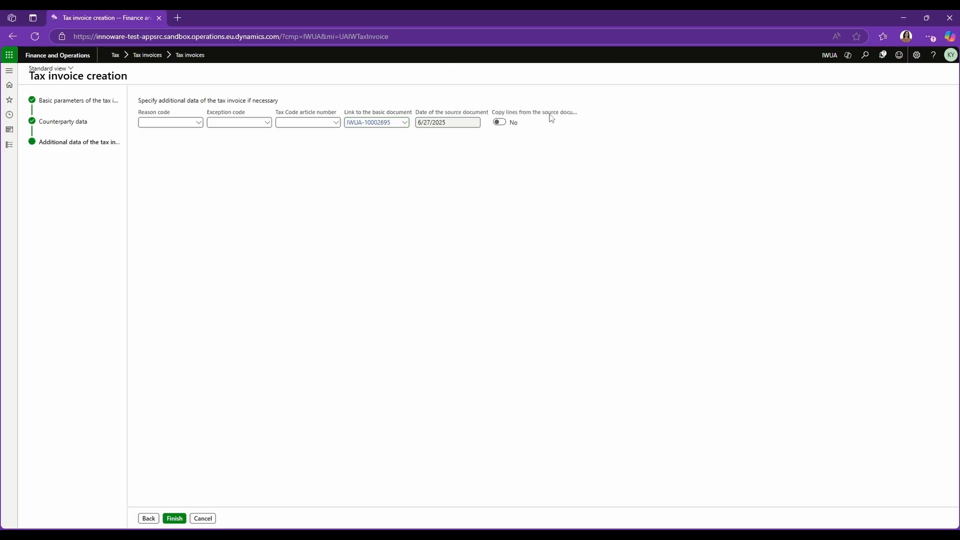
Step: Turn on copying lines from the source document and finish the tax invoice creation
{"action": "left_click", "coordinate": [501, 125]}
{"action": "left_click", "coordinate": [176, 520]}
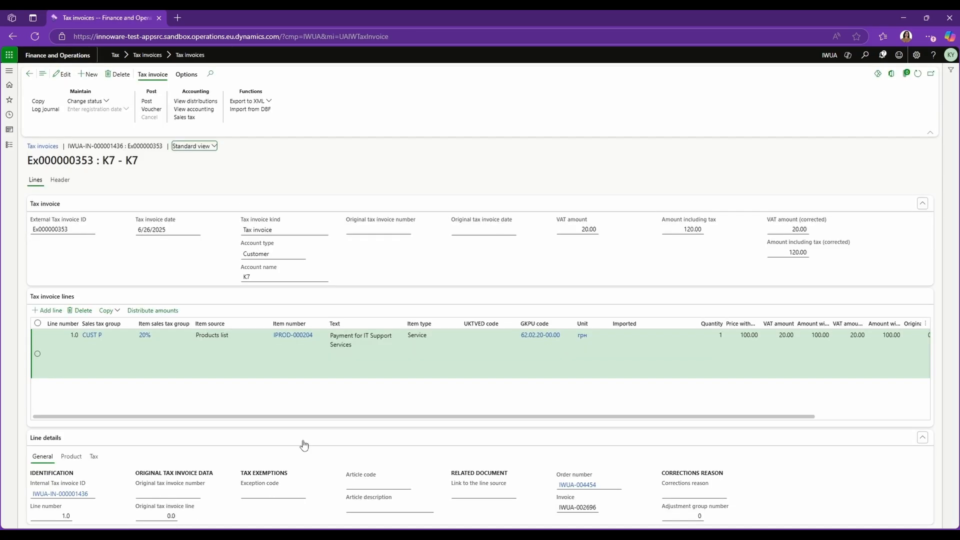
Step: Review the new tax invoice's header details and return to its lines
{"action": "left_click", "coordinate": [61, 180]}
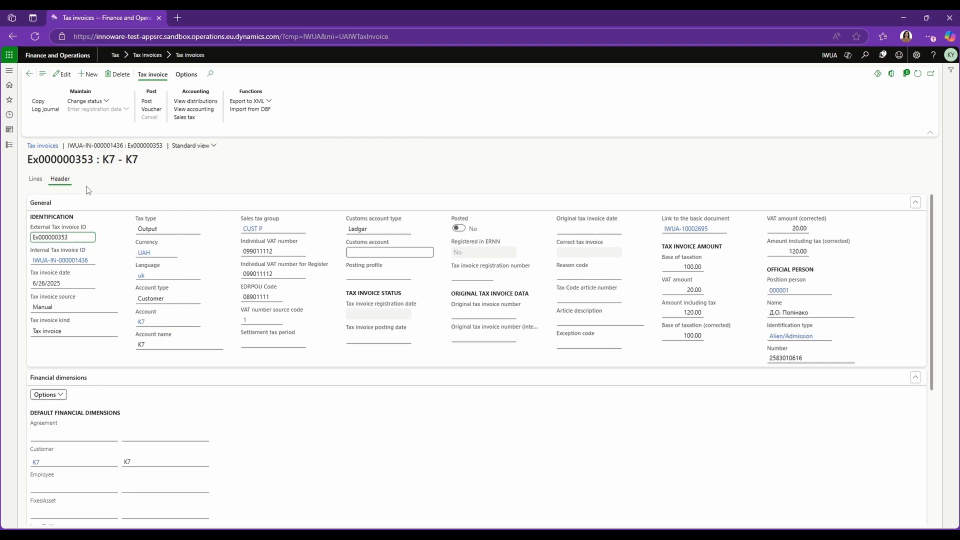
{"action": "left_click", "coordinate": [37, 182]}
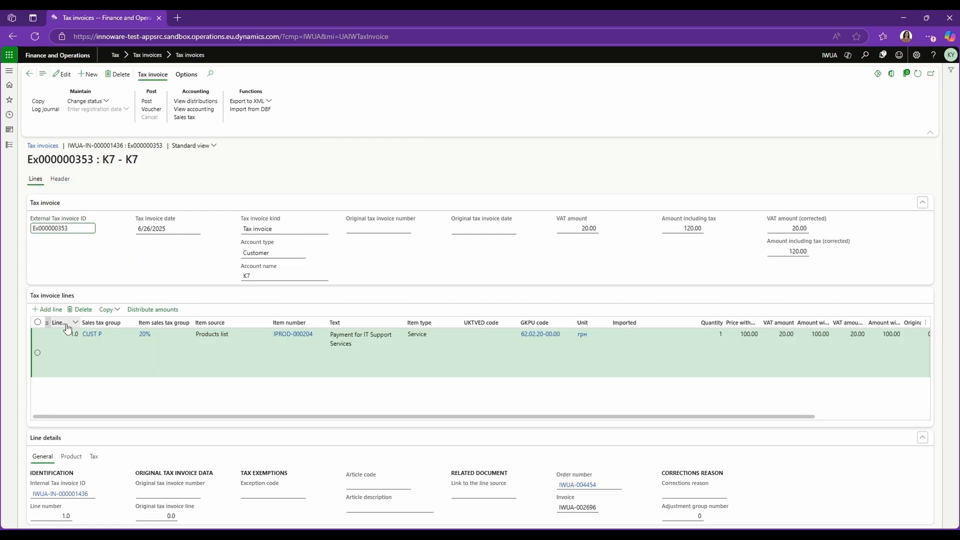
{"action": "left_click", "coordinate": [200, 361]}
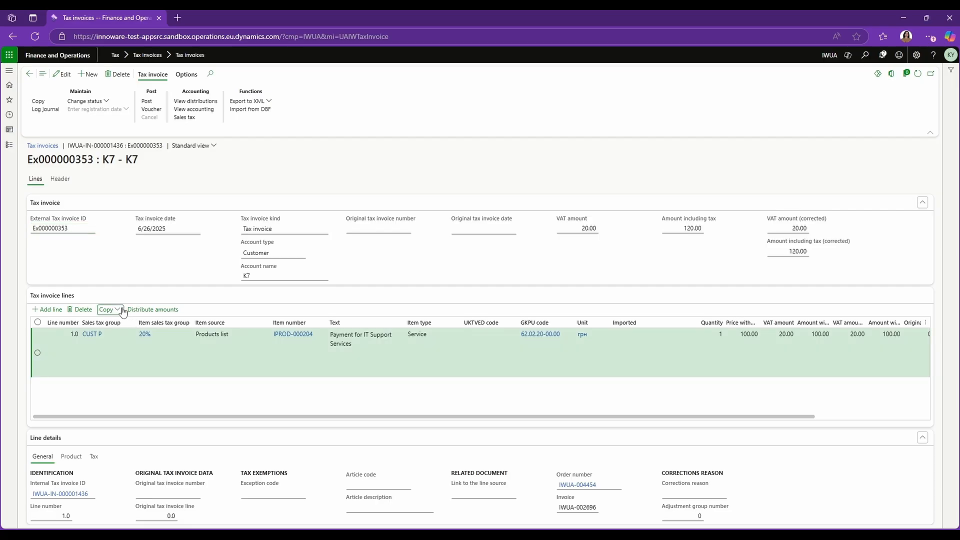
Step: Open Copy from contractor documents and examine its invoices and invoices-for-payment sections, then go back
{"action": "left_click", "coordinate": [109, 310]}
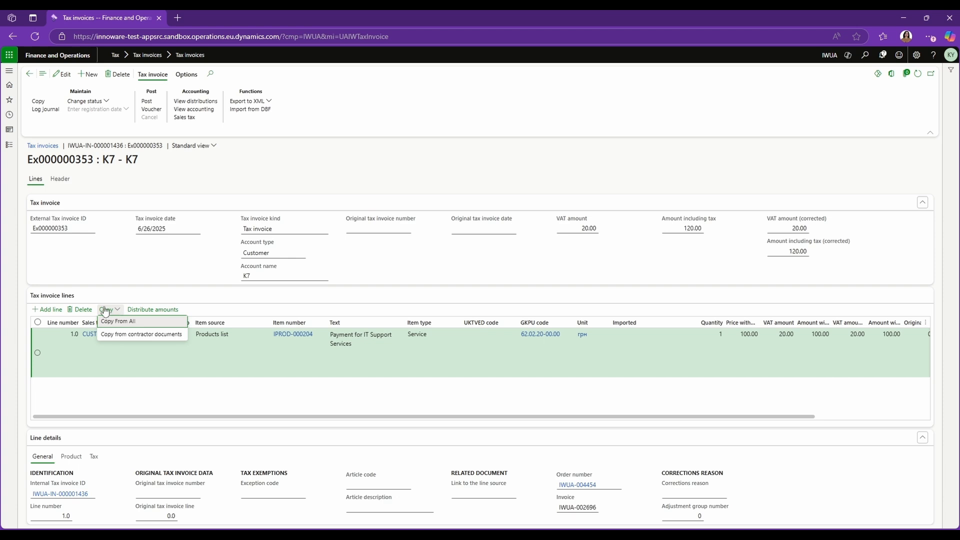
{"action": "left_click", "coordinate": [134, 334]}
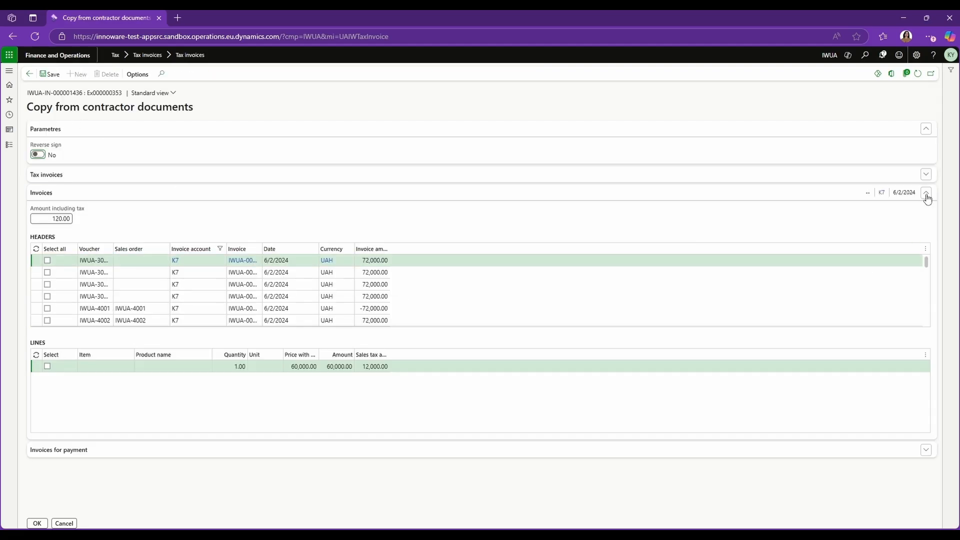
{"action": "left_click", "coordinate": [246, 199]}
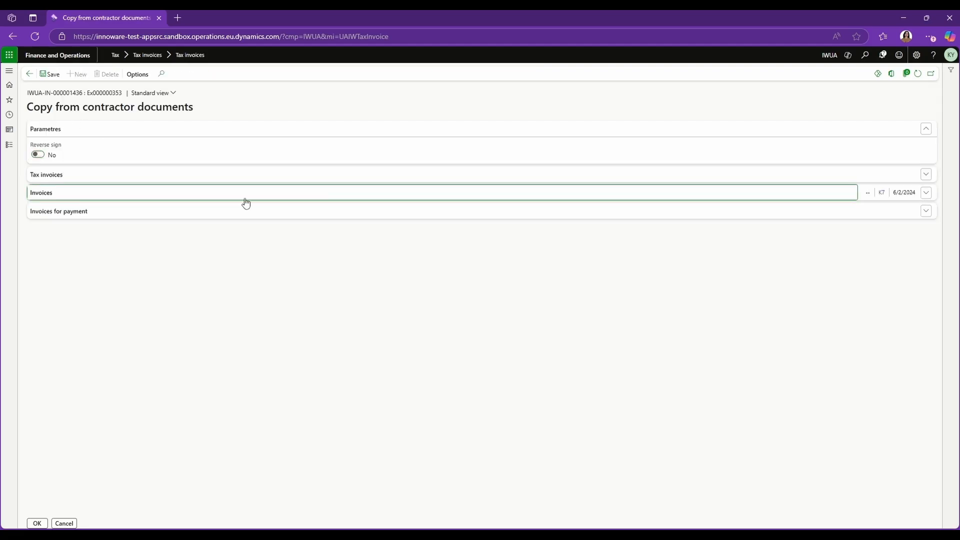
{"action": "left_click", "coordinate": [62, 217]}
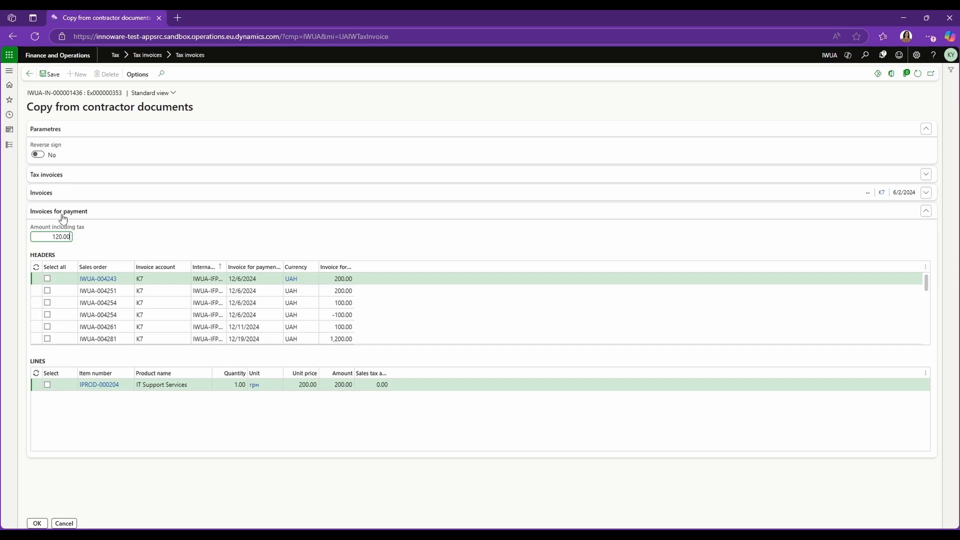
{"action": "left_click", "coordinate": [62, 214]}
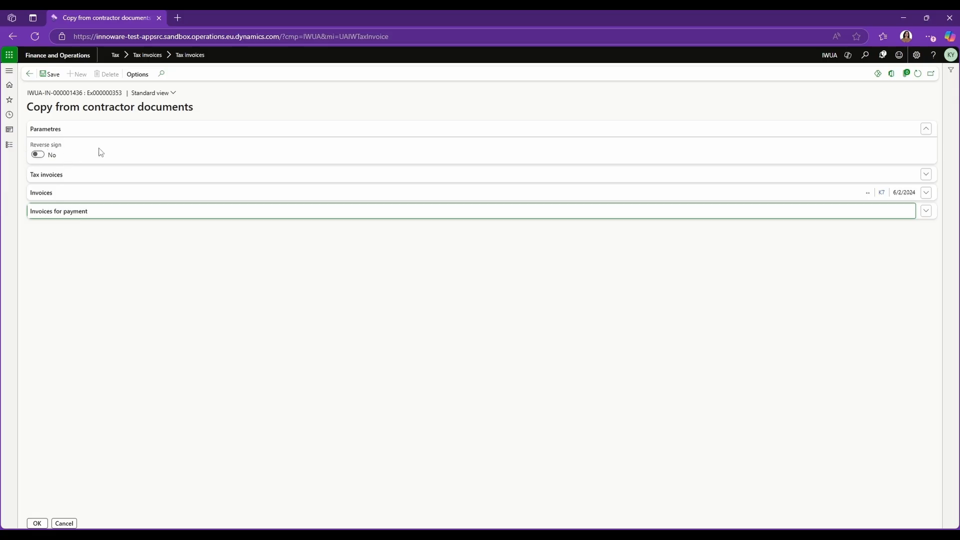
{"action": "left_click", "coordinate": [28, 74]}
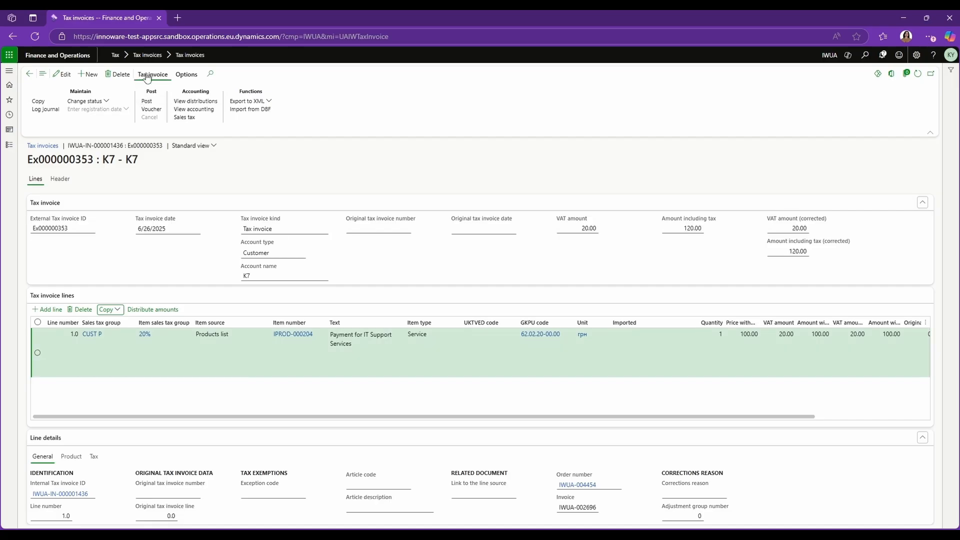
Step: Post the tax invoice with a separate posting date of 6/26/2025
{"action": "left_click", "coordinate": [146, 102]}
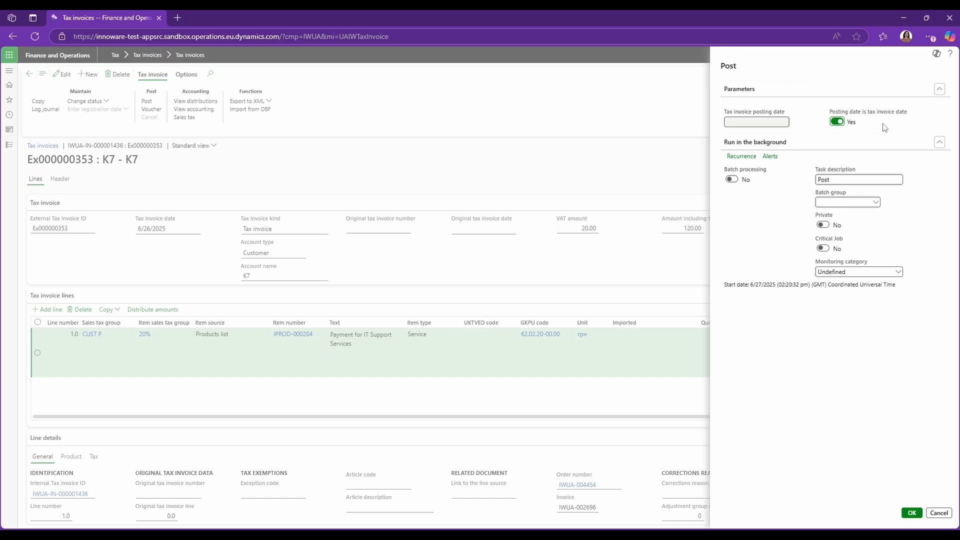
{"action": "left_click", "coordinate": [837, 121]}
{"action": "left_click", "coordinate": [785, 122]}
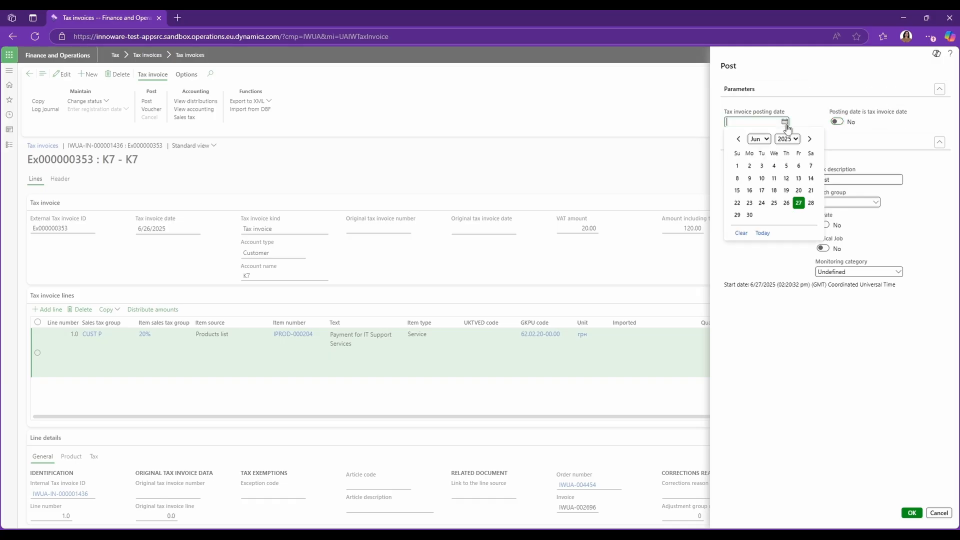
{"action": "left_click", "coordinate": [787, 203]}
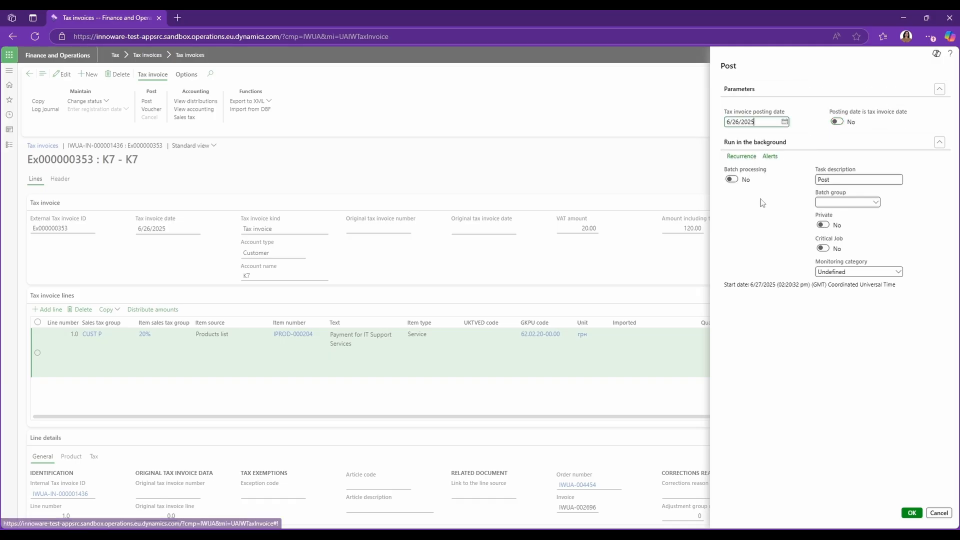
{"action": "left_click", "coordinate": [912, 514]}
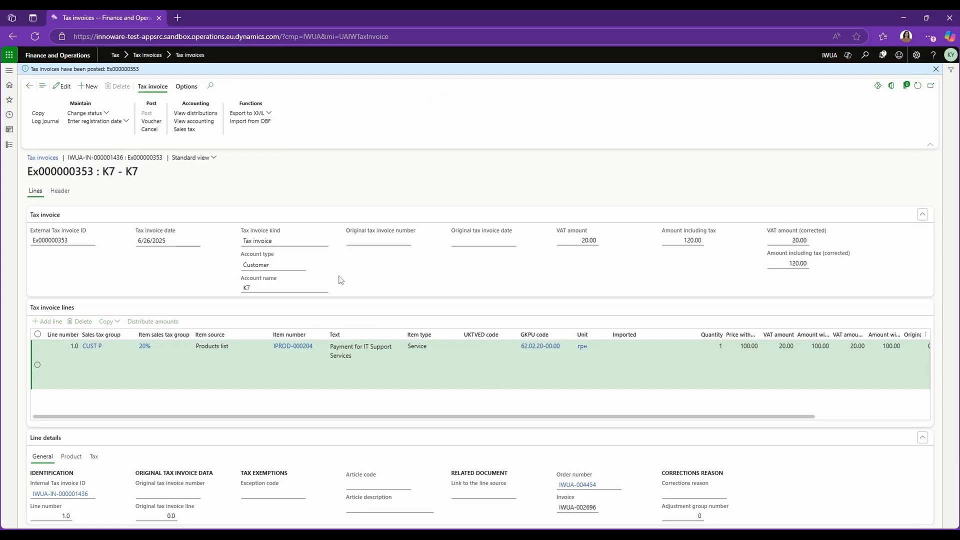
Step: Review the posted tax invoice's voucher transactions and the Export to XML options
{"action": "left_click", "coordinate": [152, 122]}
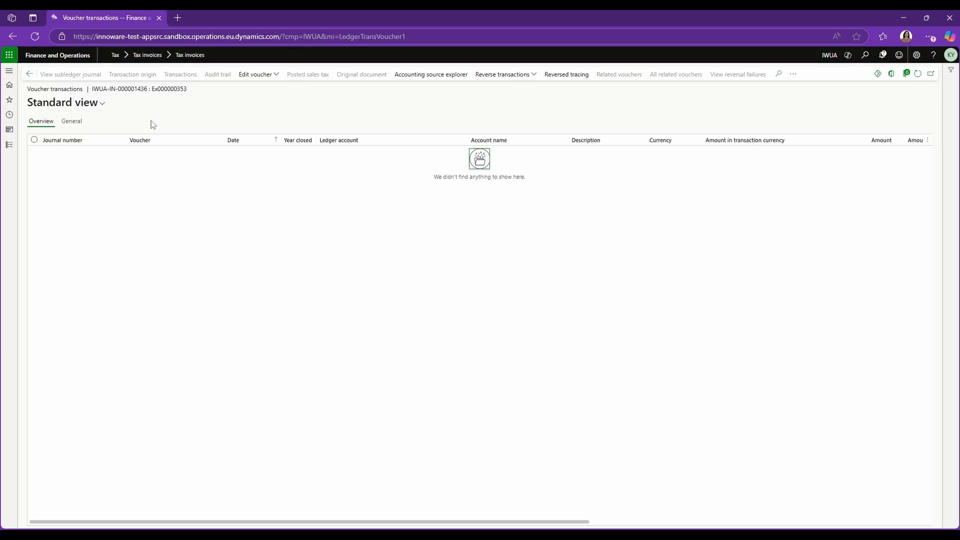
{"action": "left_click", "coordinate": [919, 74]}
{"action": "left_click", "coordinate": [920, 74]}
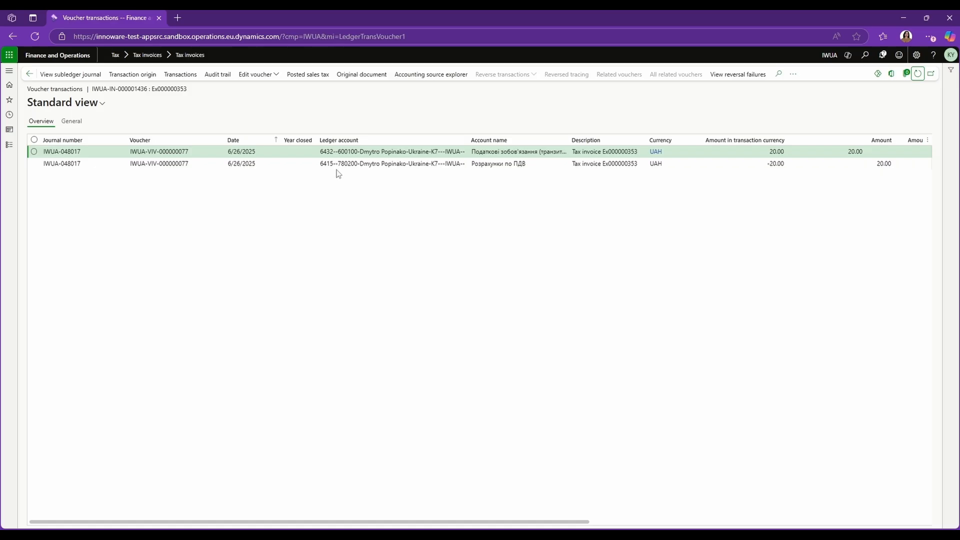
{"action": "left_click", "coordinate": [30, 75]}
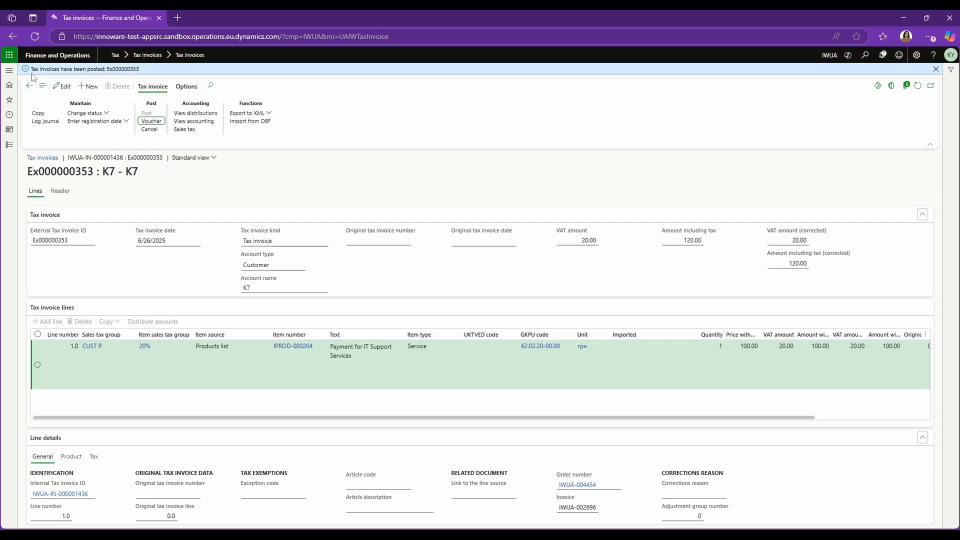
{"action": "left_click", "coordinate": [267, 114]}
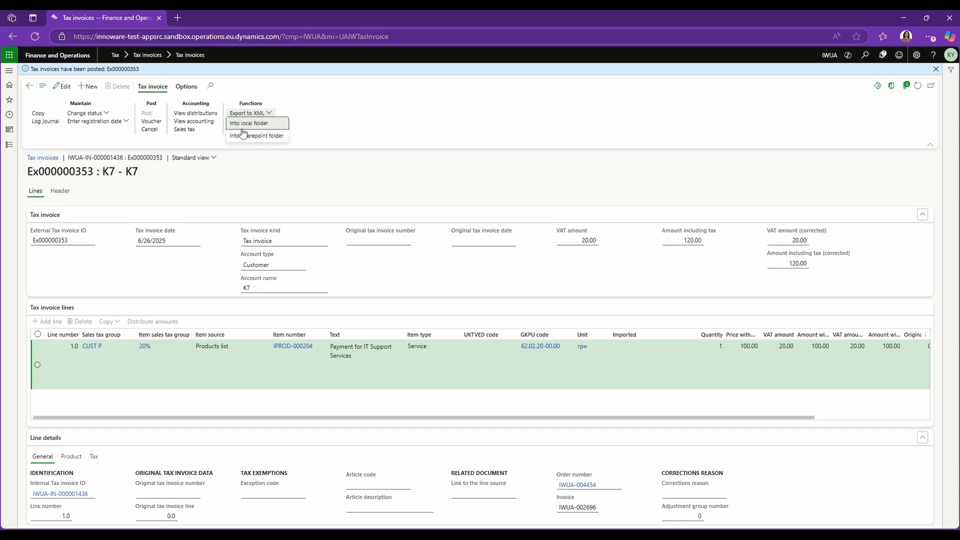
{"action": "left_click", "coordinate": [244, 161]}
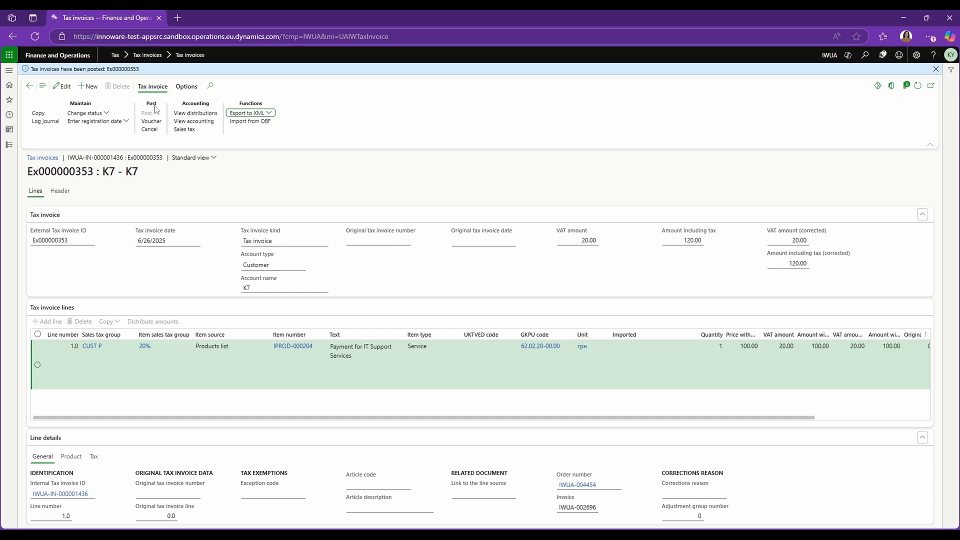
Step: Cancel the tax invoice posting and return to the home dashboard
{"action": "left_click", "coordinate": [152, 129]}
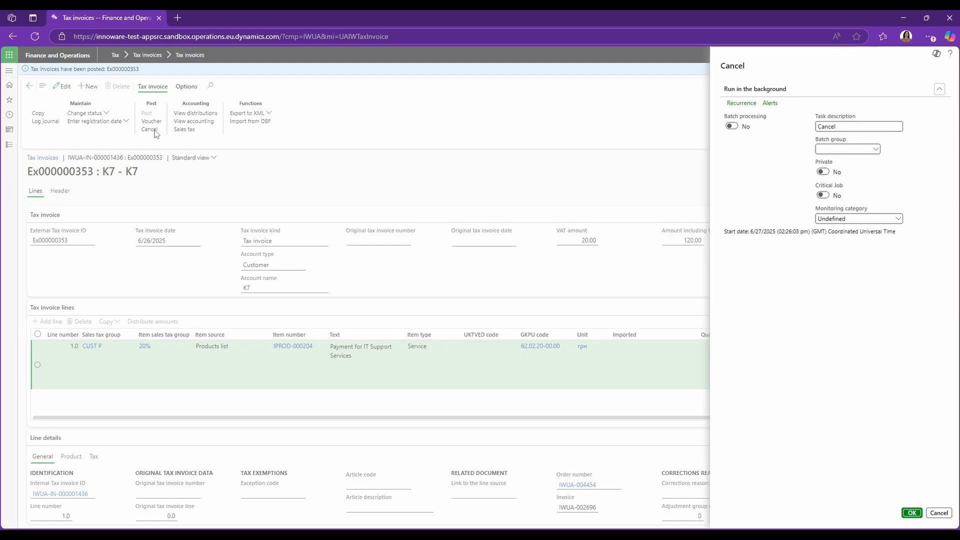
{"action": "left_click", "coordinate": [910, 514]}
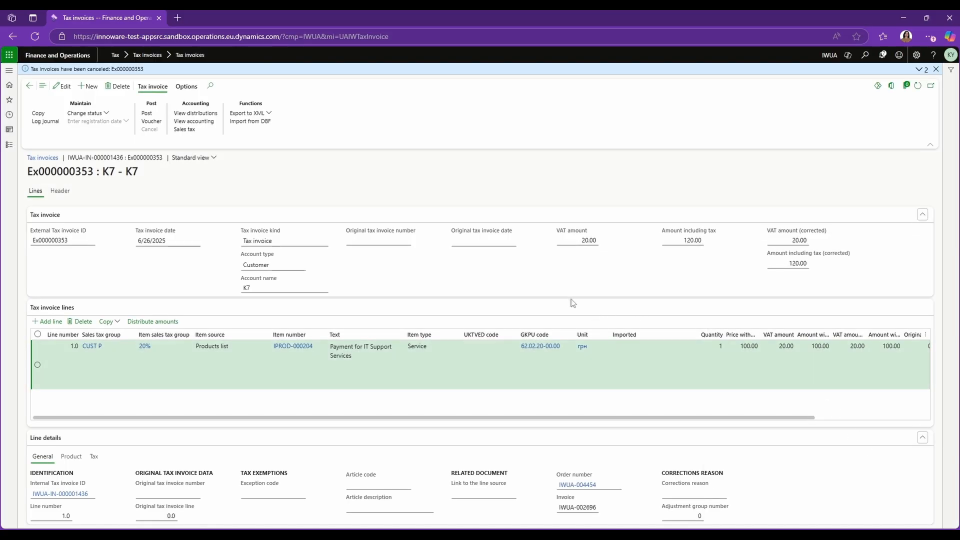
{"action": "left_click", "coordinate": [62, 57]}
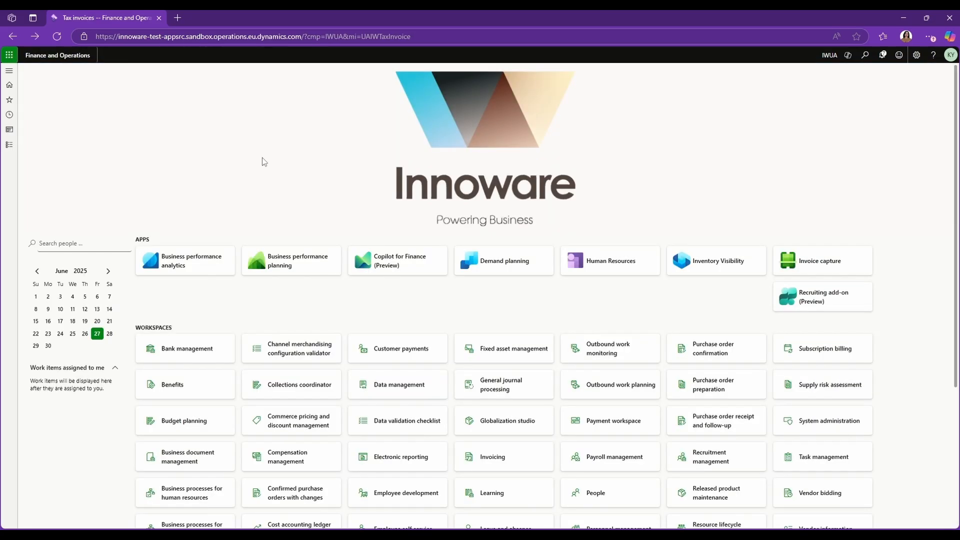